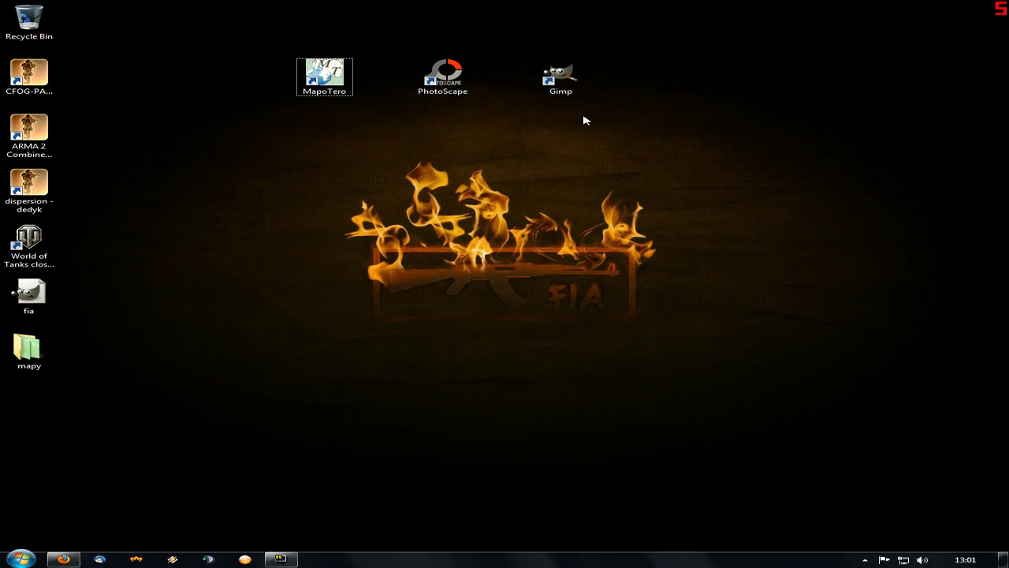
# Step: Read the MapoTero thread from the Pomorskie Forum Eksploracyjne bookmark, then close the forum tab
pyautogui.click(64, 559)
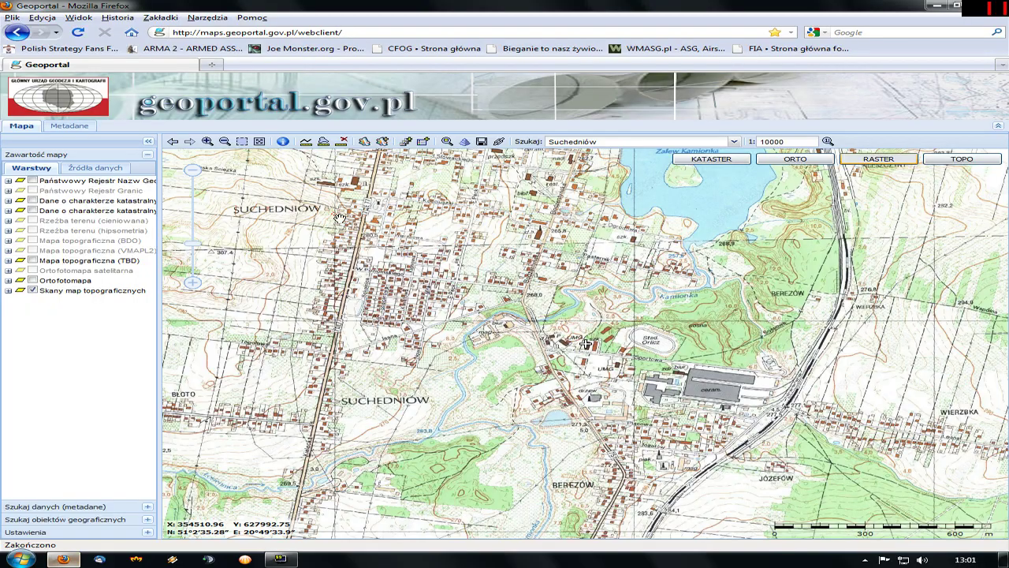
pyautogui.click(161, 17)
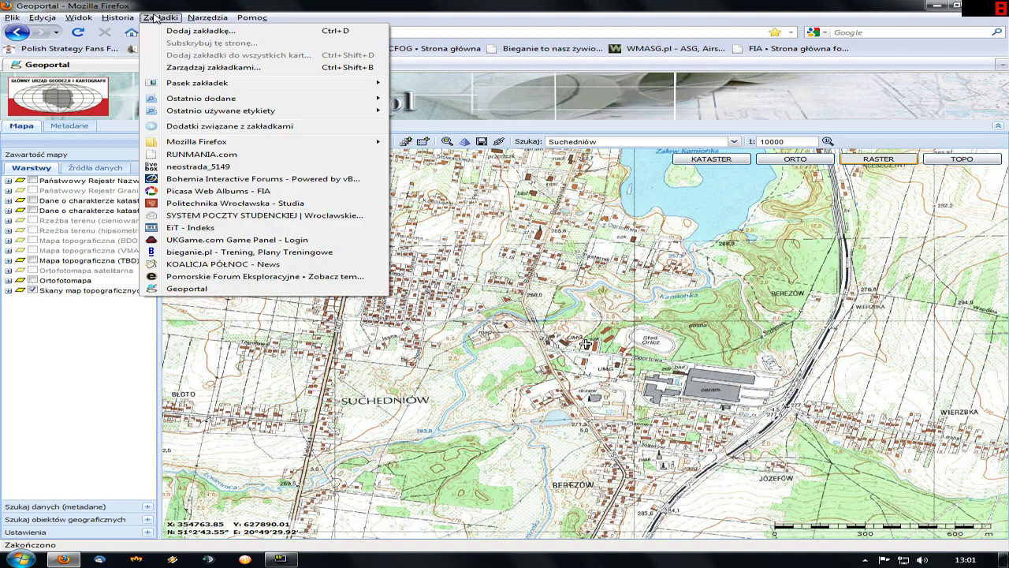
pyautogui.click(294, 276)
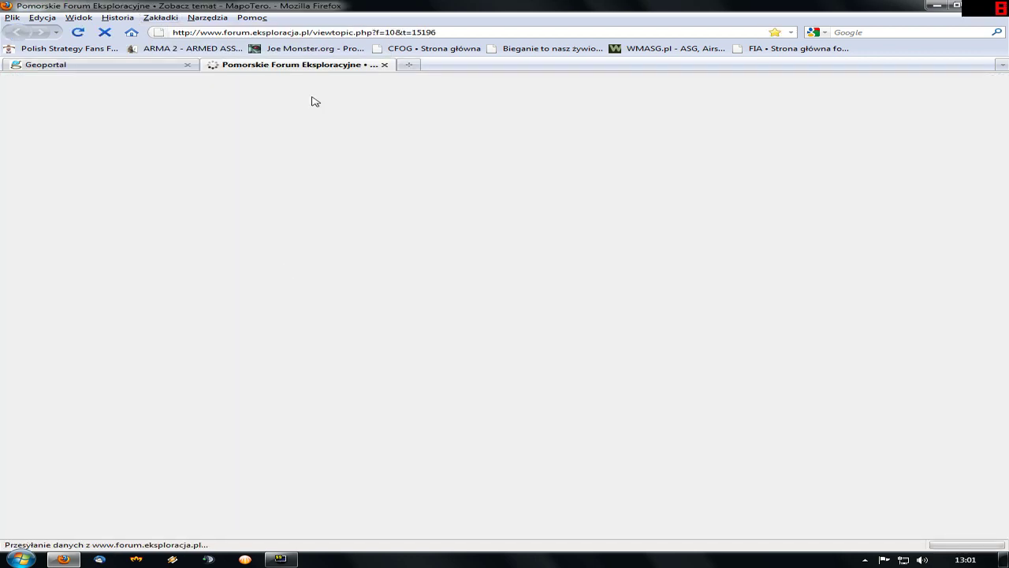
pyautogui.scroll(-2, 455, 318)
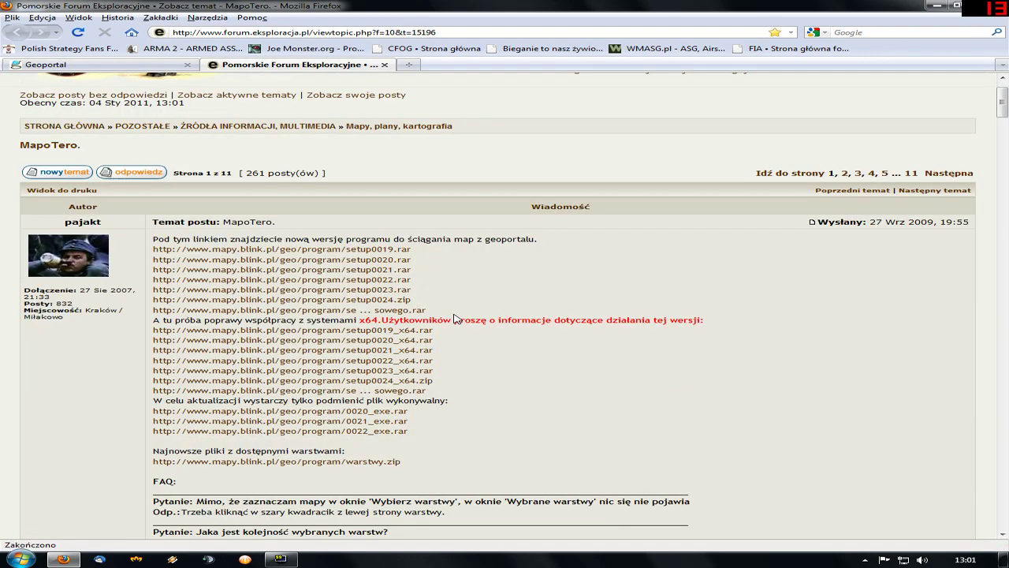
pyautogui.click(385, 65)
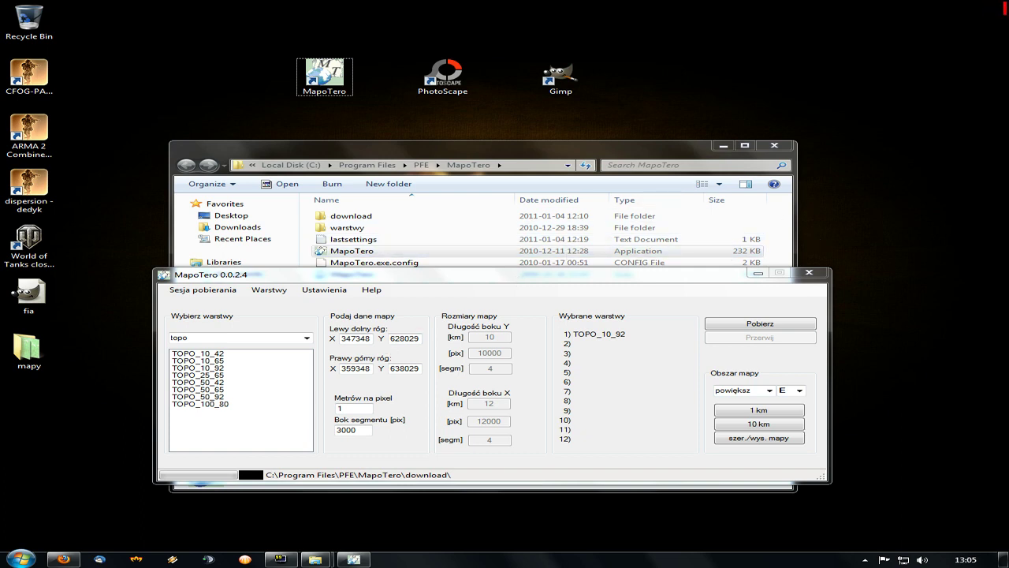
# Step: Check the lower-left corner values 347348 / 628029 and the segment side length 3000
pyautogui.doubleClick(365, 338)
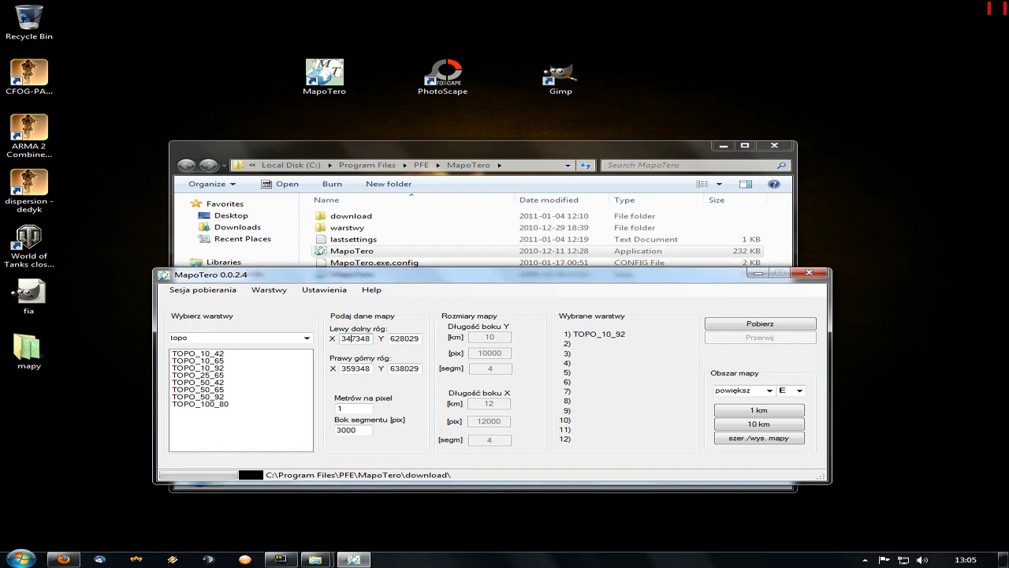
pyautogui.doubleClick(404, 338)
pyautogui.press('End')
pyautogui.doubleClick(347, 430)
pyautogui.press('End')
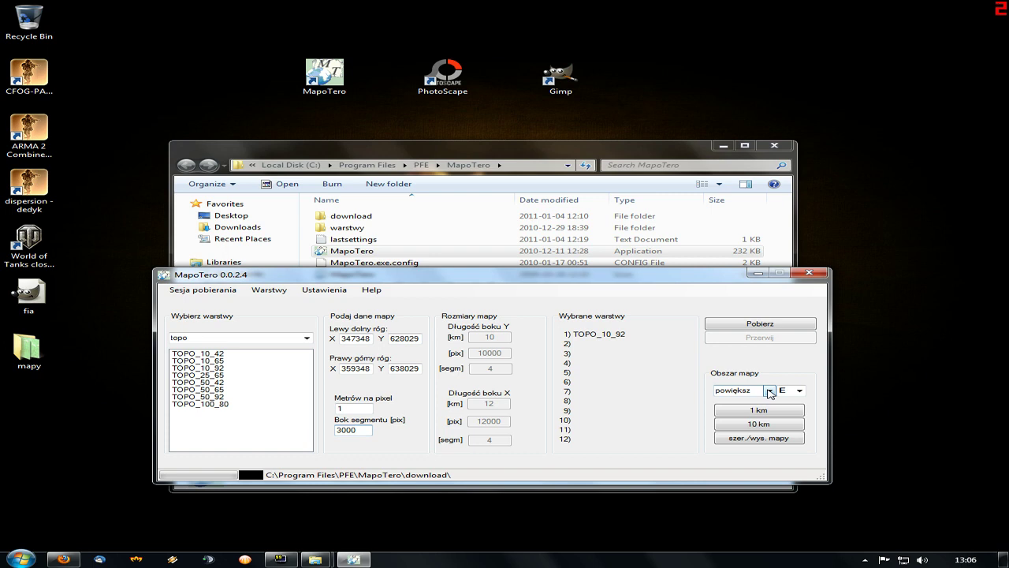
# Step: Change the map-area expansion direction from E to N
pyautogui.click(769, 392)
pyautogui.click(799, 391)
pyautogui.click(799, 391)
pyautogui.click(791, 415)
# Step: Keep the topo layer group and add TOPO_10_92 to the selected layers
pyautogui.click(307, 338)
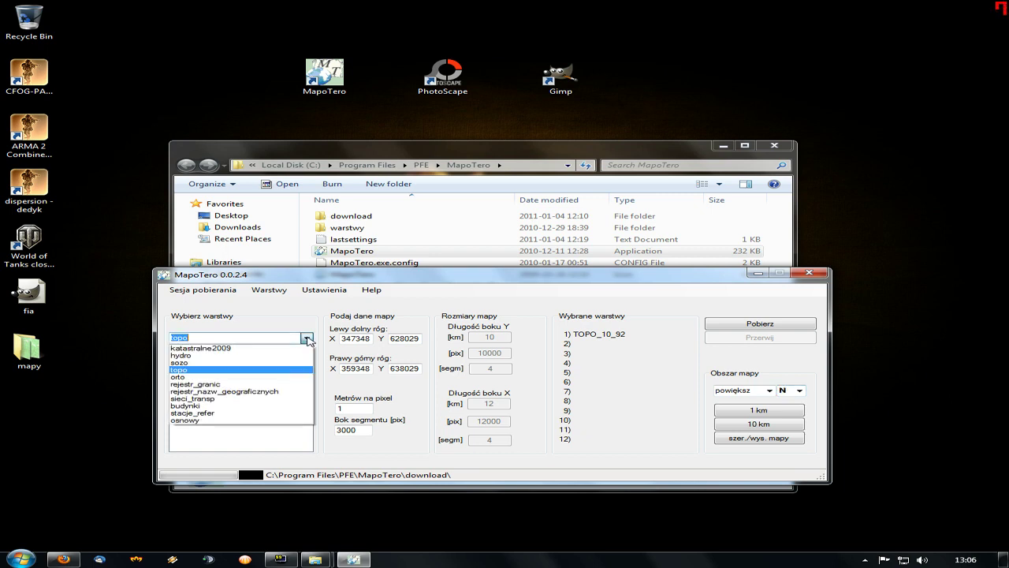
pyautogui.click(290, 342)
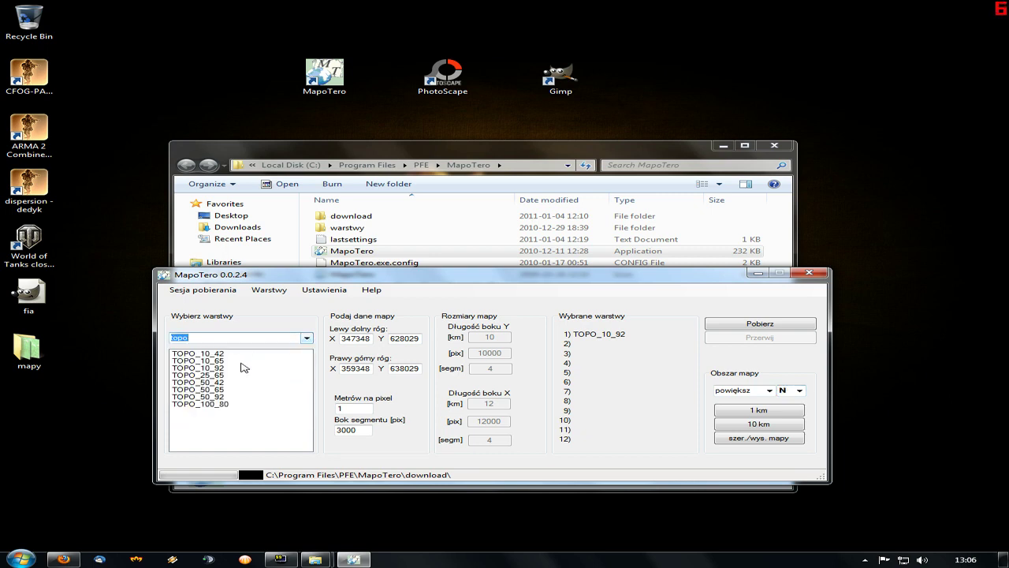
pyautogui.doubleClick(214, 368)
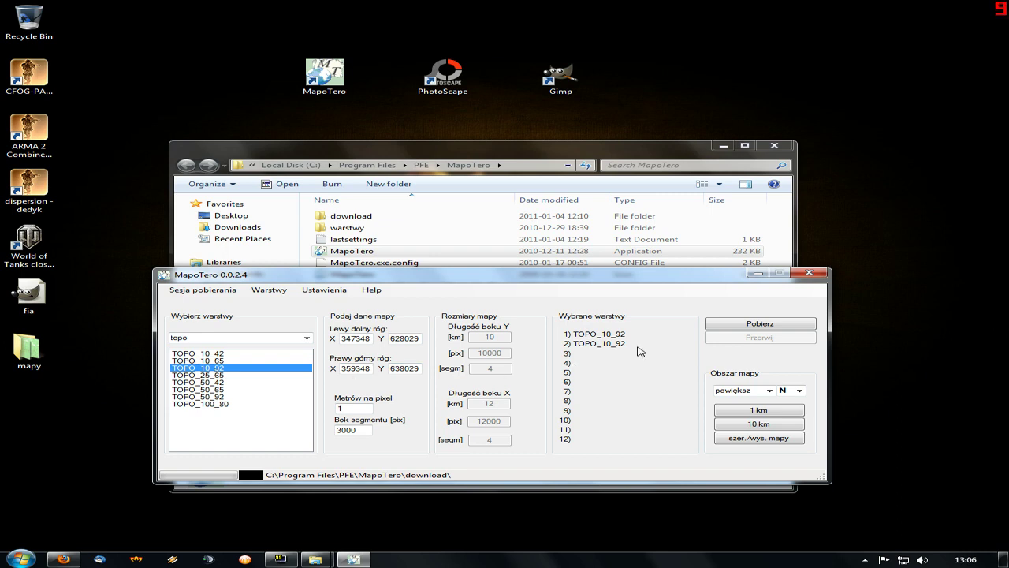
pyautogui.click(324, 289)
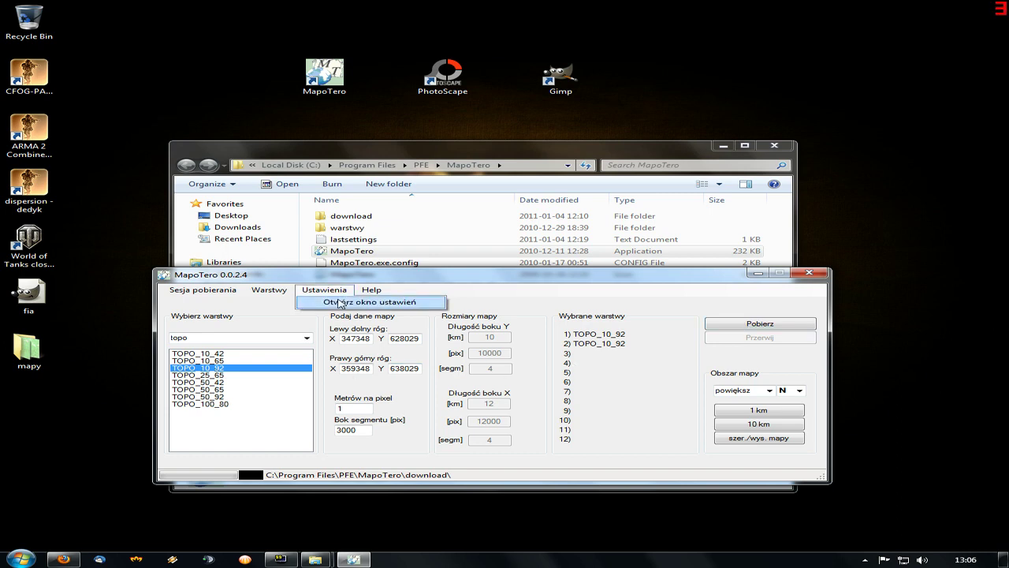
# Step: Change the segment file extension from jpeg to png in MapoTero settings and confirm
pyautogui.click(340, 303)
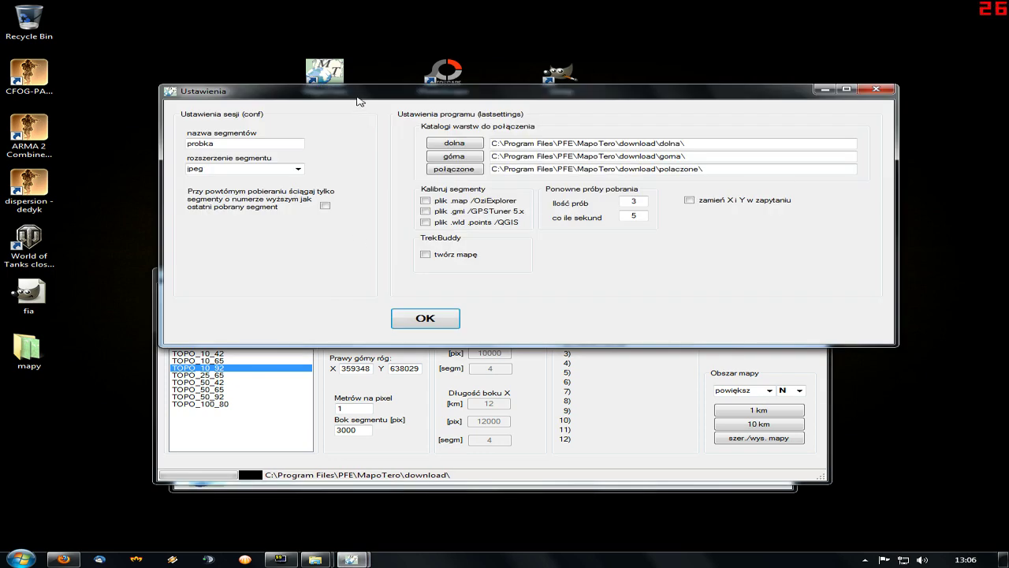
pyautogui.moveTo(357, 101); pyautogui.dragTo(363, 148)
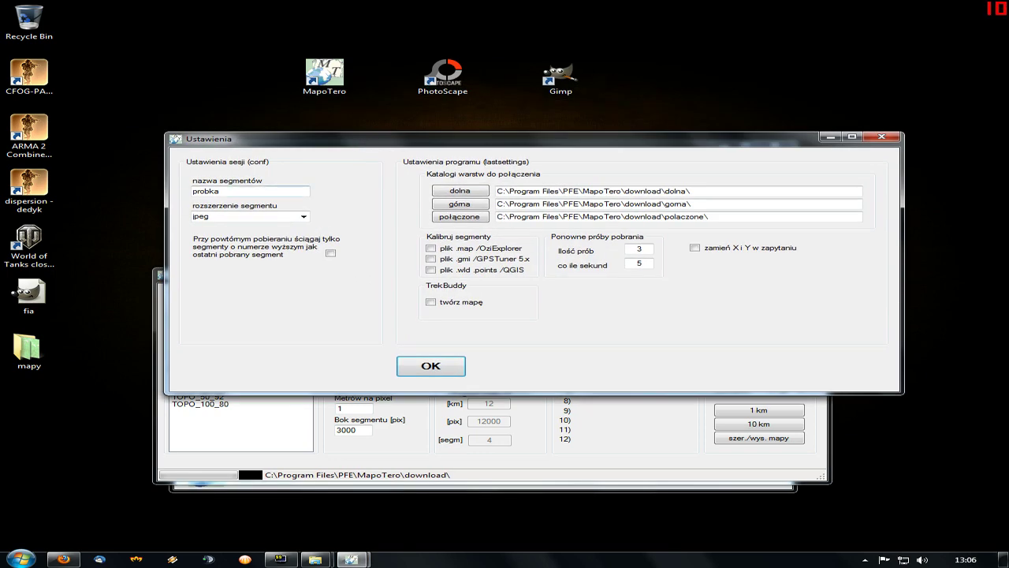
pyautogui.doubleClick(207, 191)
pyautogui.click(198, 193)
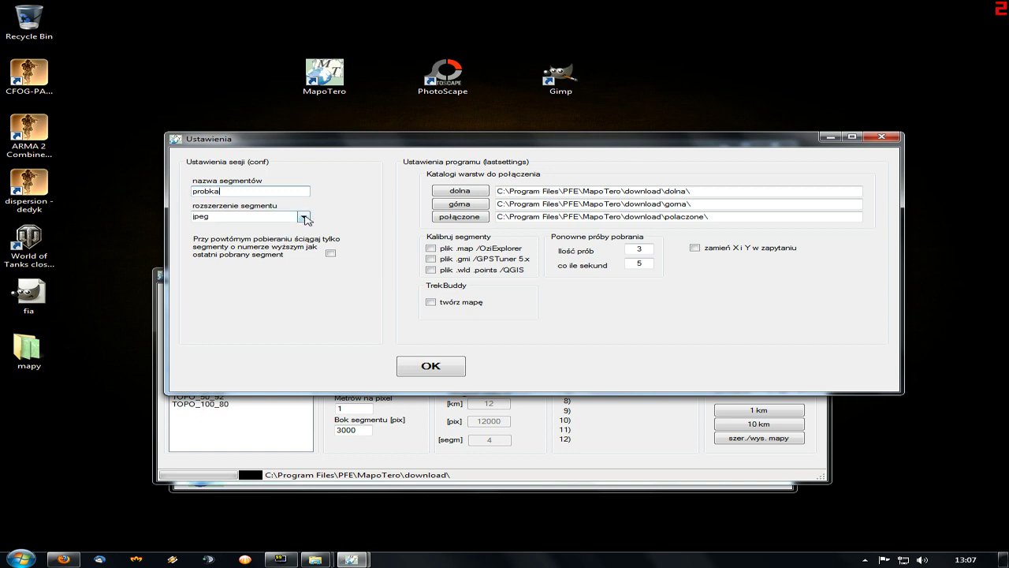
pyautogui.click(305, 217)
pyautogui.click(206, 238)
pyautogui.press('Down')
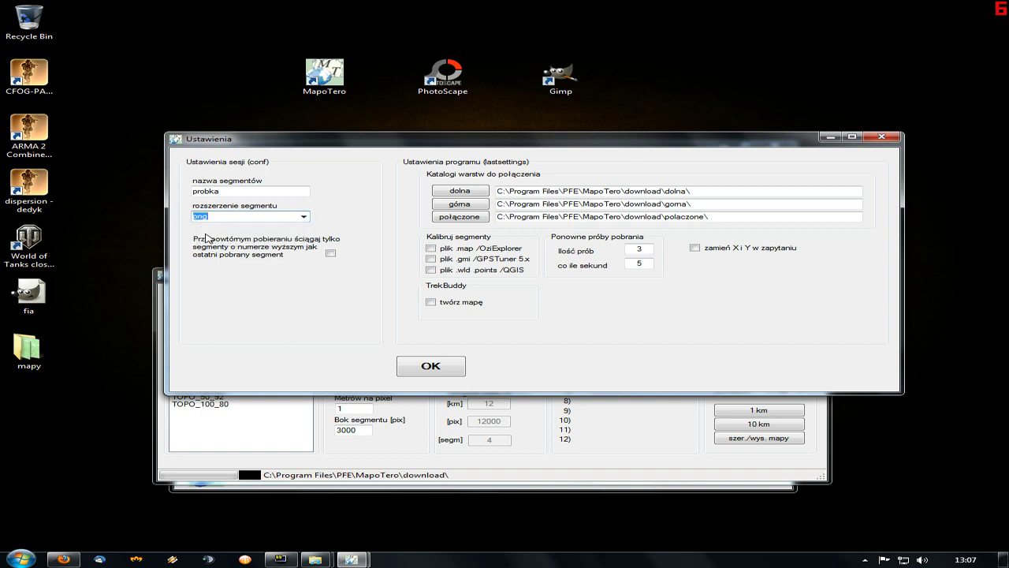
pyautogui.press('End')
pyautogui.moveTo(747, 147)
pyautogui.mouseDown()
pyautogui.moveTo(730, 161)
pyautogui.moveTo(724, 208)
pyautogui.mouseUp()
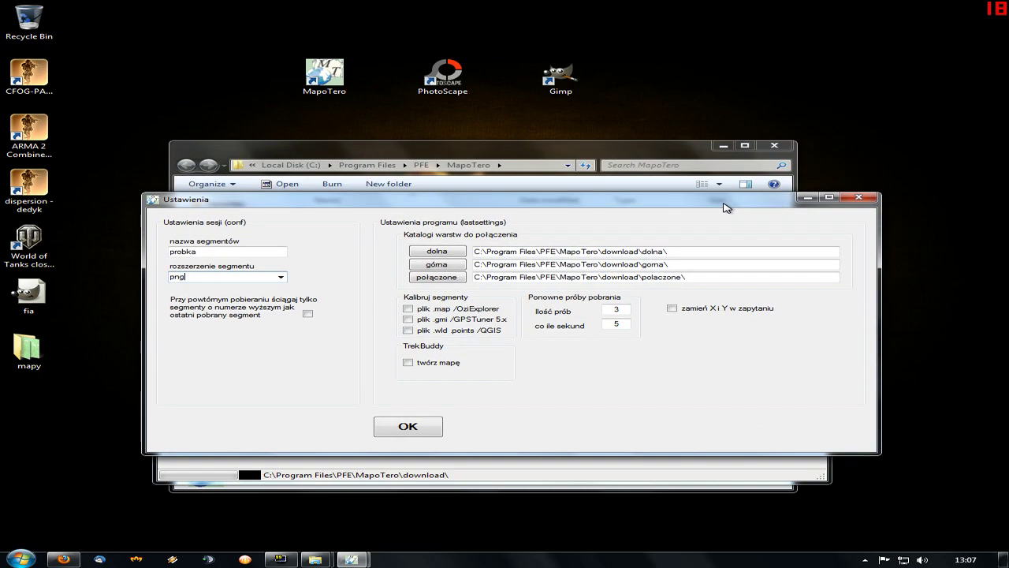
pyautogui.click(858, 197)
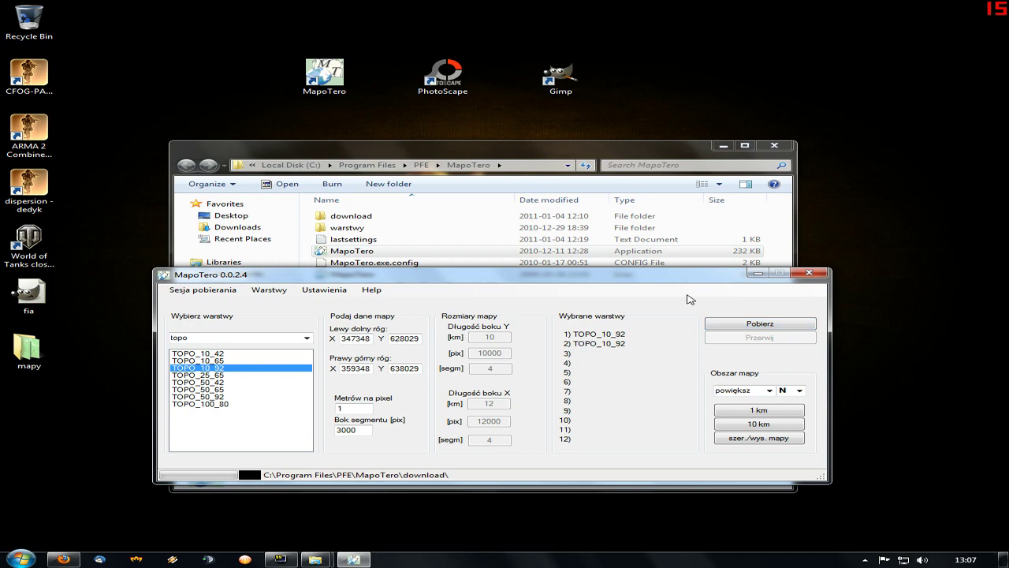
pyautogui.moveTo(643, 277); pyautogui.dragTo(627, 232)
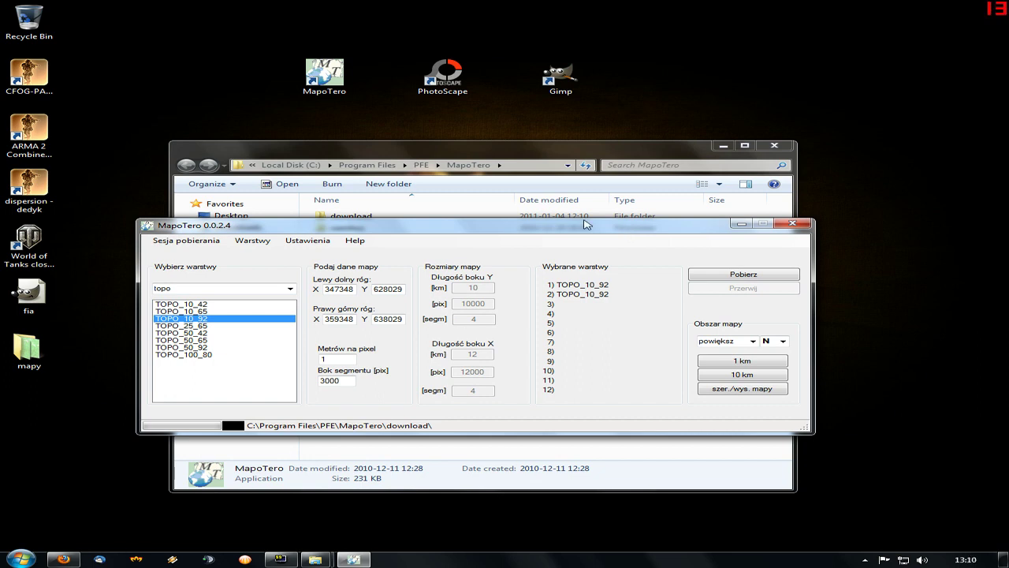
# Step: Browse the downloaded tiles in MapoTero's download folder, then close it
pyautogui.click(517, 147)
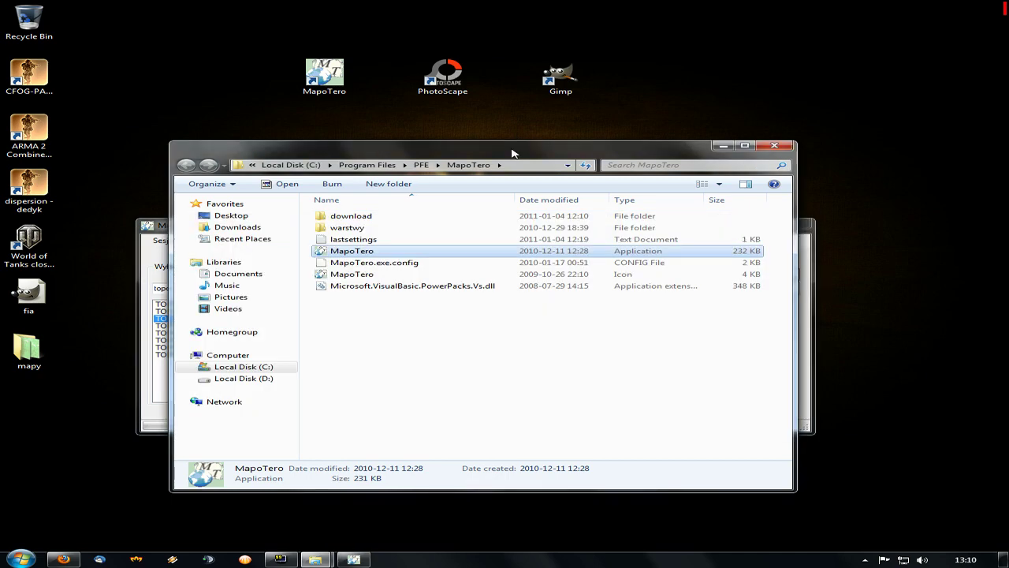
pyautogui.doubleClick(349, 218)
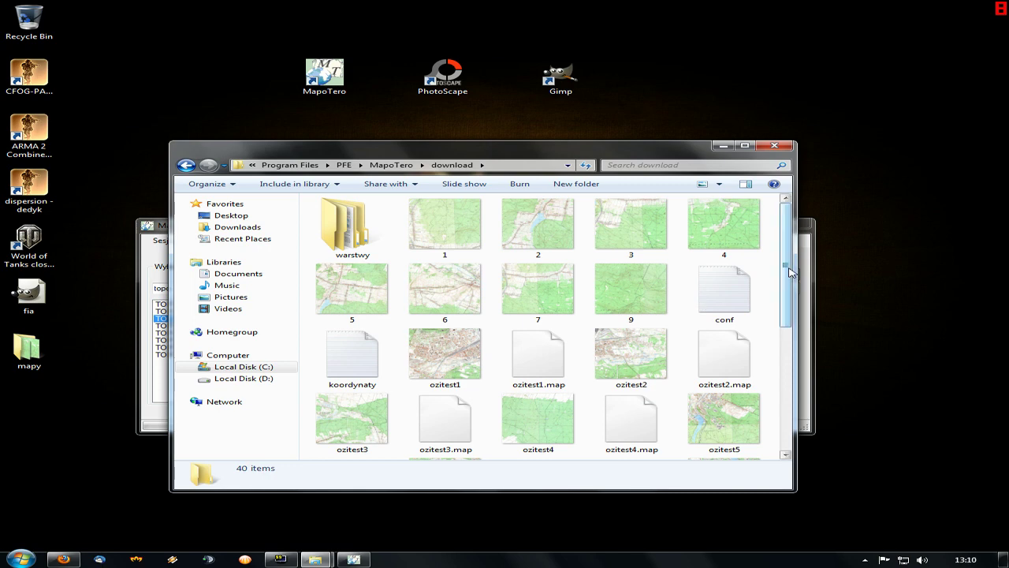
pyautogui.moveTo(791, 272); pyautogui.dragTo(792, 391)
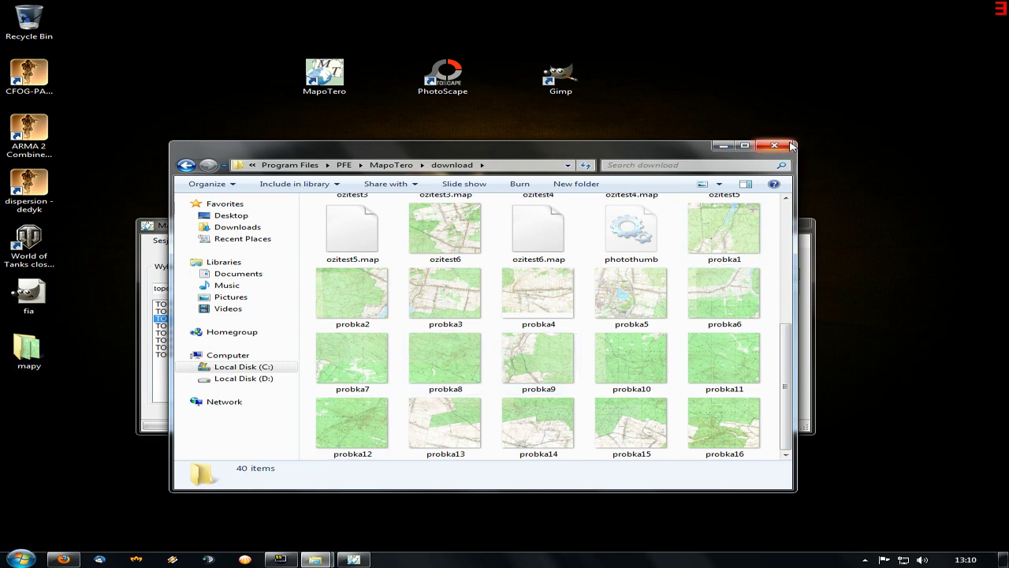
pyautogui.scroll(1, 798, 319)
pyautogui.scroll(1, 788, 300)
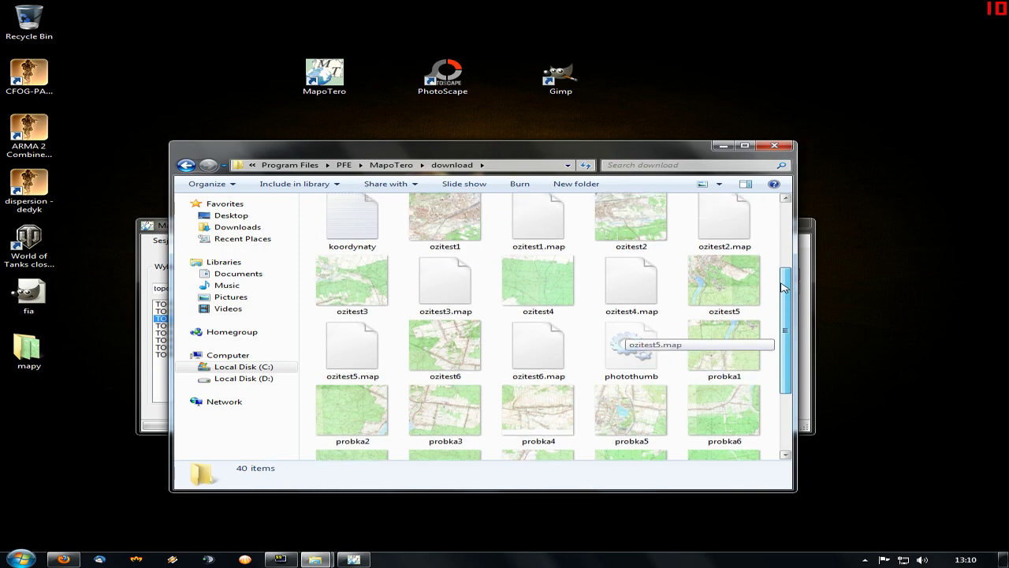
pyautogui.scroll(1, 783, 288)
pyautogui.scroll(1, 783, 288)
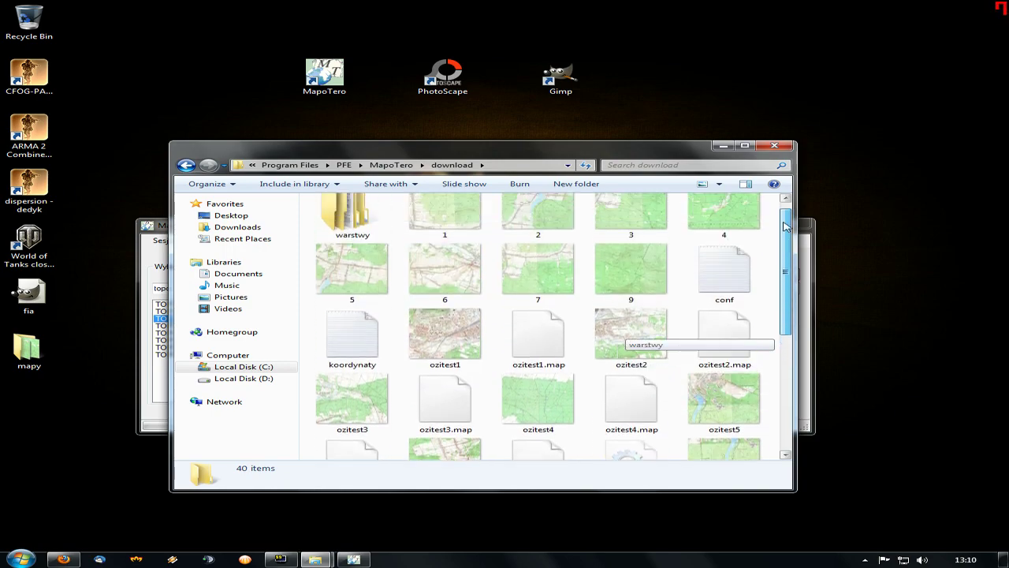
pyautogui.click(775, 147)
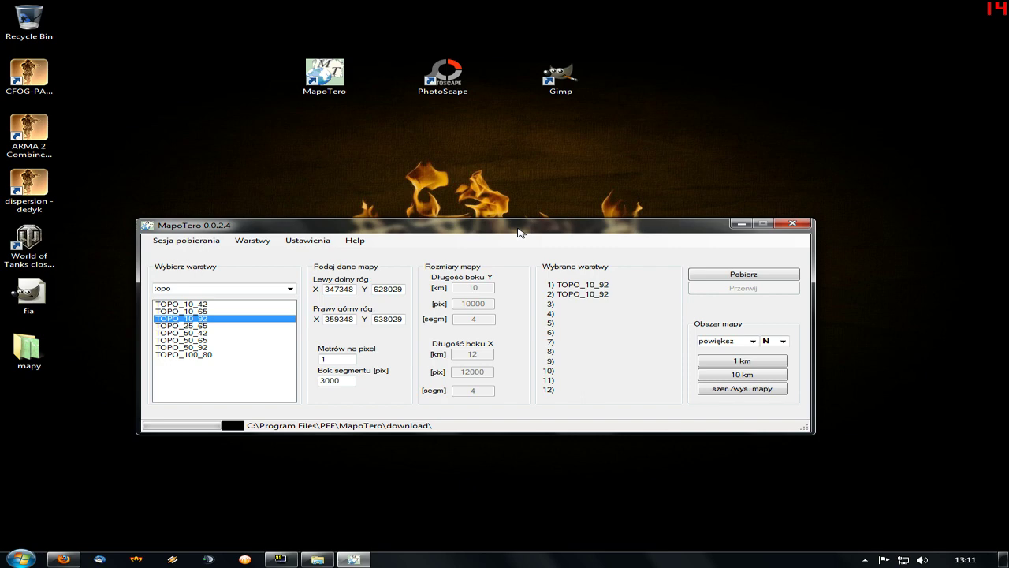
# Step: Check the probka1–probka16 tiles in the desktop mapy folder, then close it
pyautogui.click(43, 359)
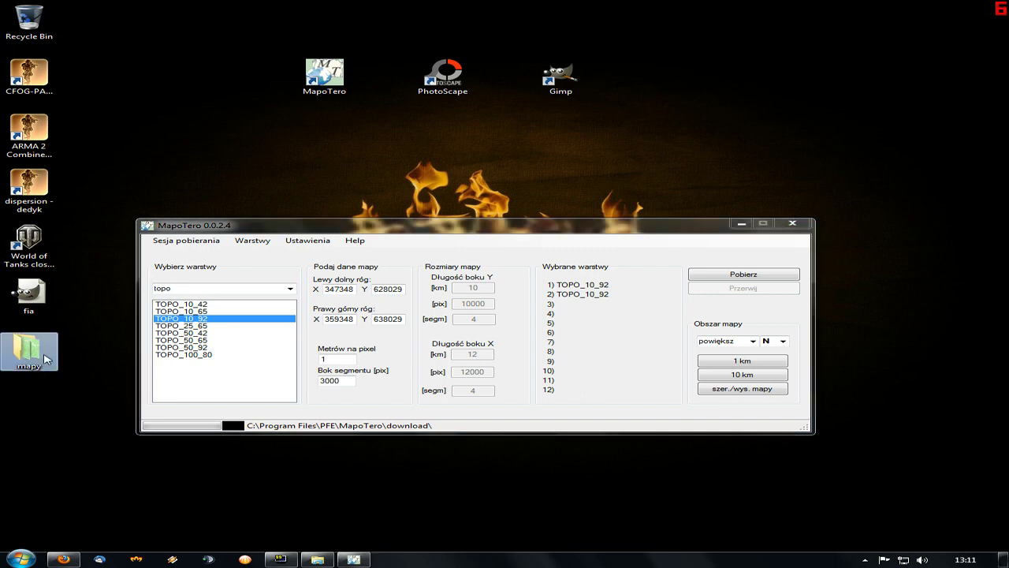
pyautogui.doubleClick(46, 359)
pyautogui.moveTo(516, 151); pyautogui.dragTo(462, 125)
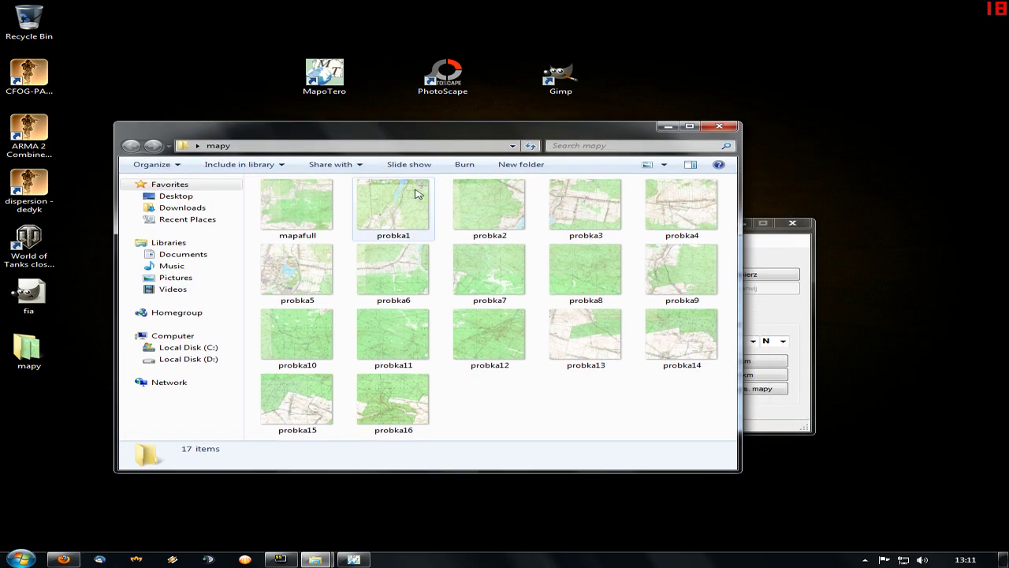
pyautogui.click(418, 194)
pyautogui.click(401, 397)
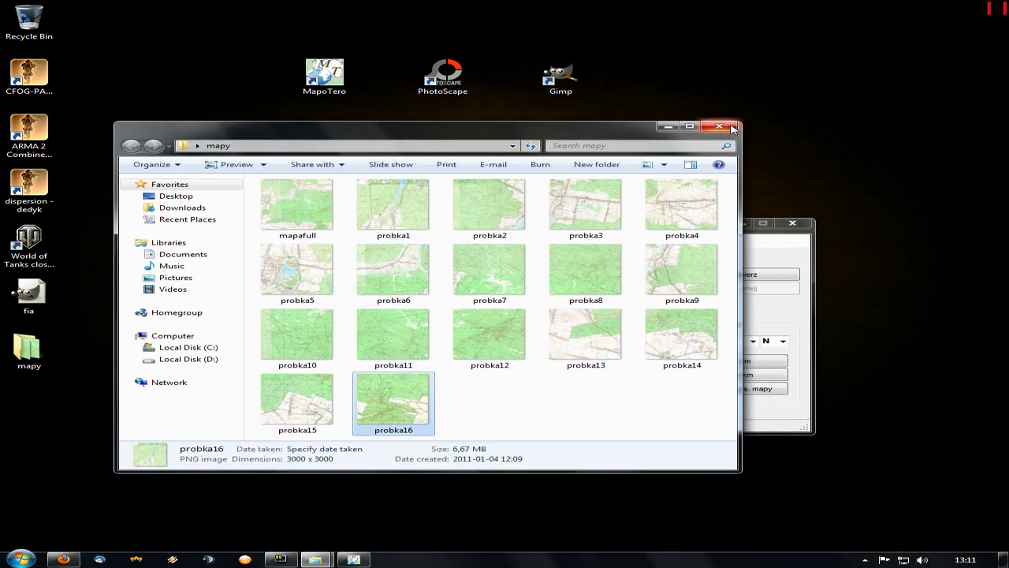
pyautogui.click(720, 126)
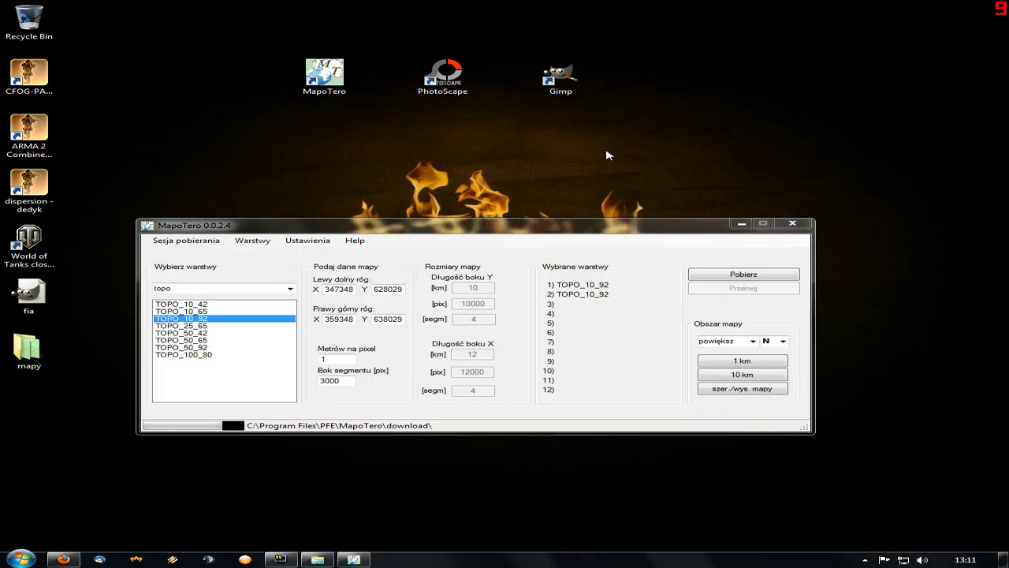
pyautogui.doubleClick(443, 75)
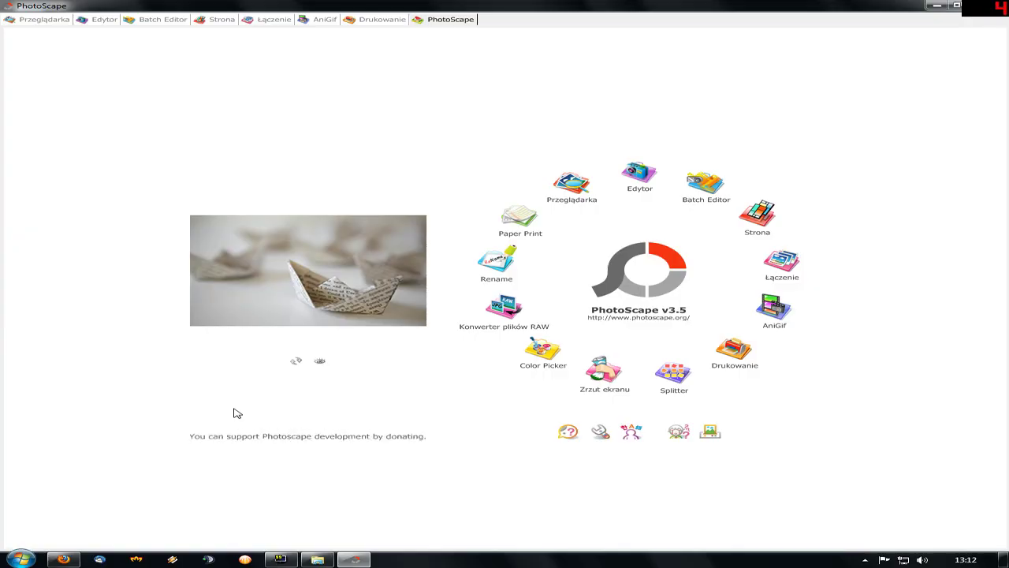
# Step: In the Łączenie module, browse to Desktop > mapy and select the range of probka tiles
pyautogui.click(785, 272)
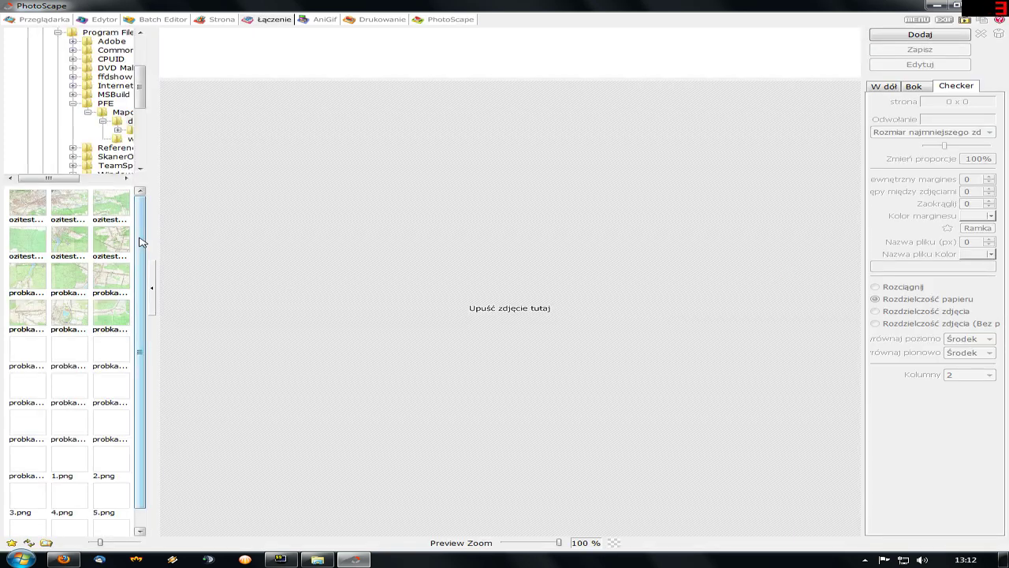
pyautogui.moveTo(141, 87); pyautogui.dragTo(141, 43)
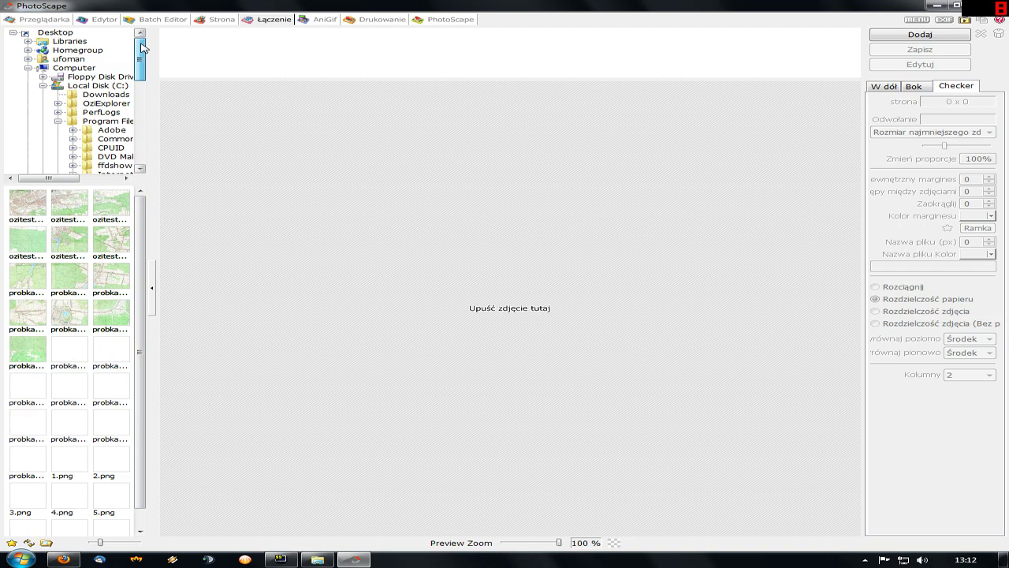
pyautogui.click(13, 33)
pyautogui.click(13, 33)
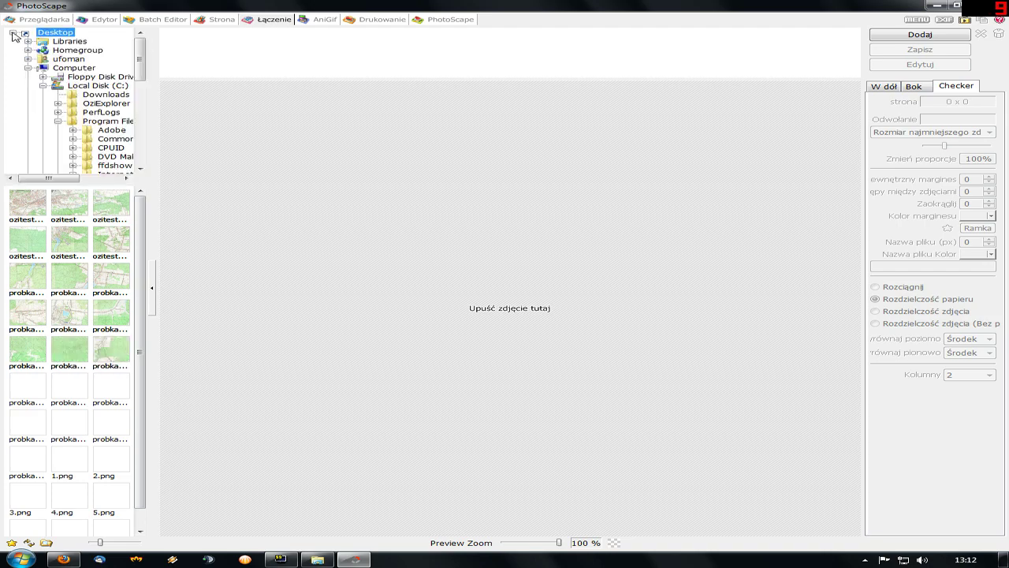
pyautogui.click(27, 68)
pyautogui.click(64, 105)
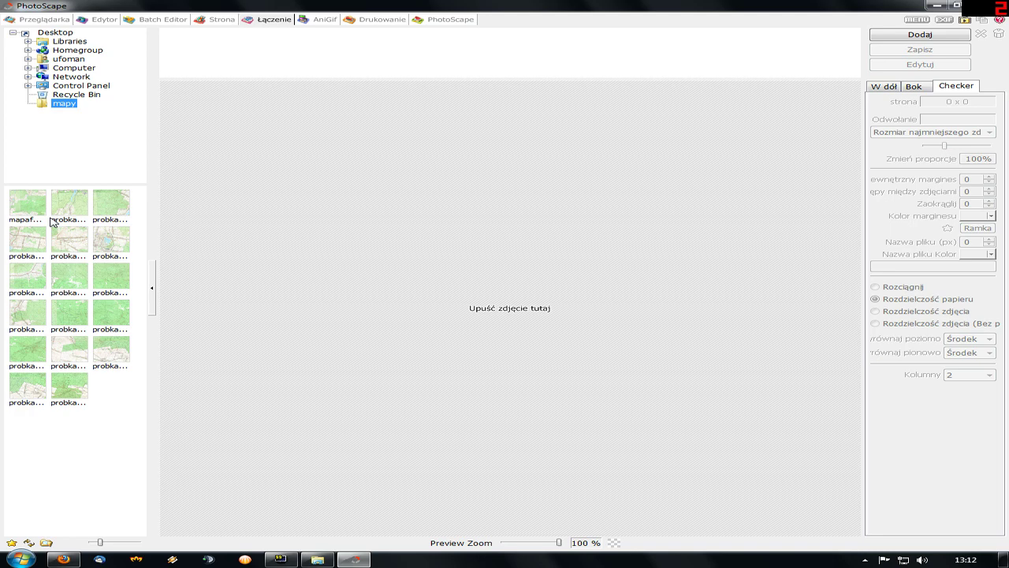
pyautogui.click(26, 215)
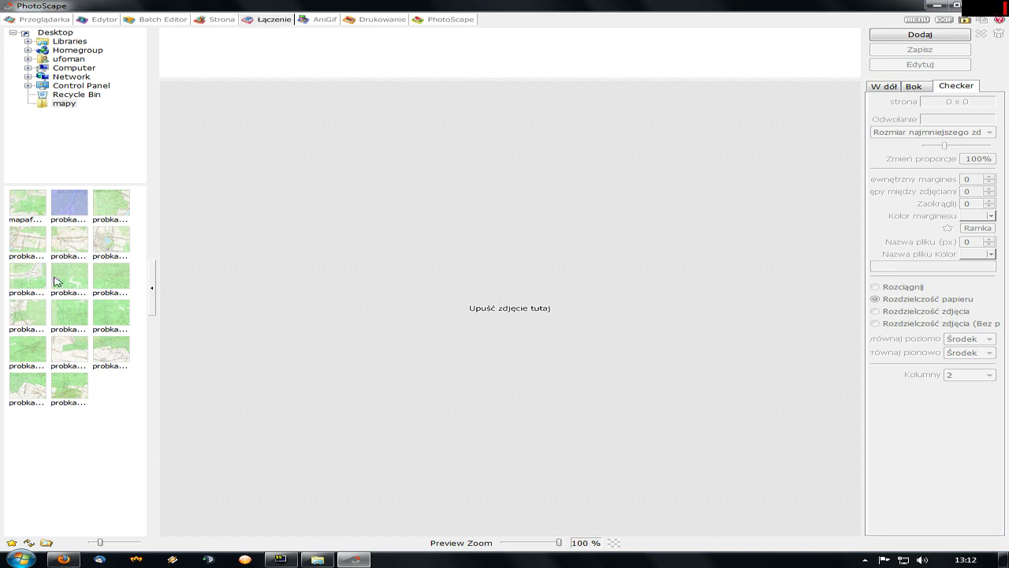
pyautogui.keyDown('shift'); pyautogui.click(76, 388); pyautogui.keyUp('shift')
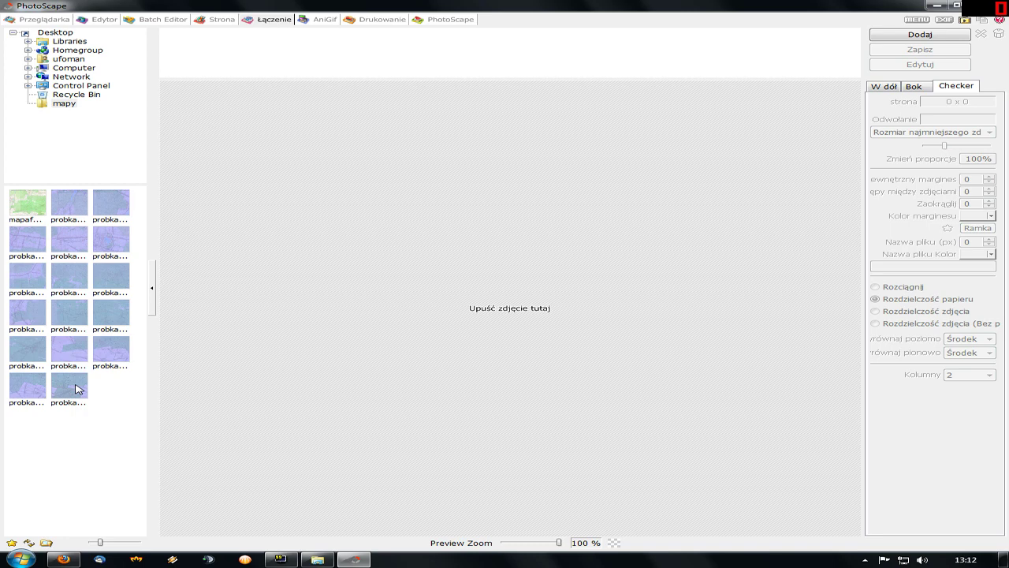
# Step: Drag the selected probka tiles into the Łączenie strip and zoom the preview to 10%
pyautogui.moveTo(76, 388); pyautogui.dragTo(309, 59)
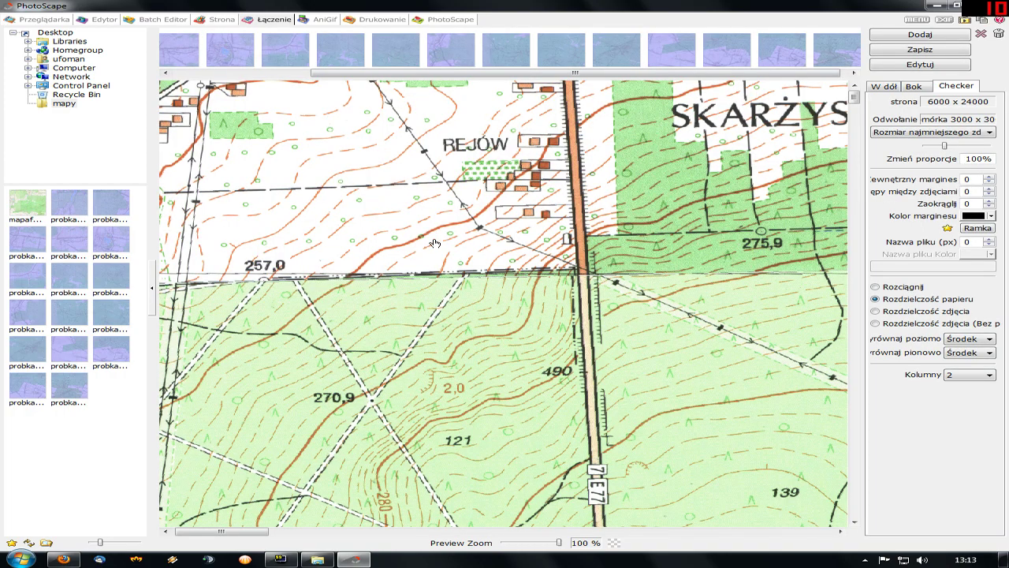
pyautogui.moveTo(559, 542); pyautogui.dragTo(501, 544)
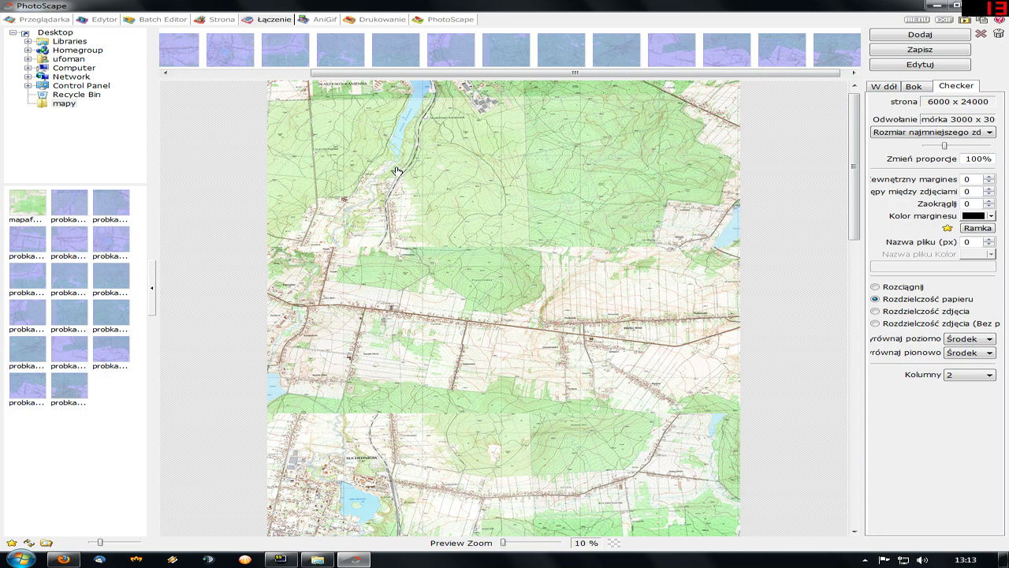
pyautogui.click(439, 64)
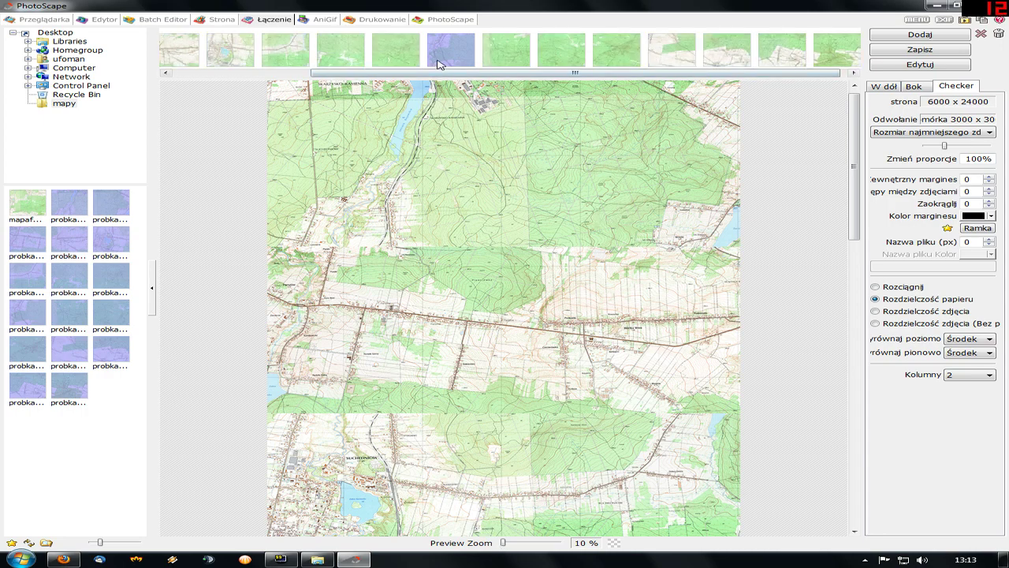
# Step: Set the Checker layout to 4 columns for a 12000 x 12000 map
pyautogui.click(914, 87)
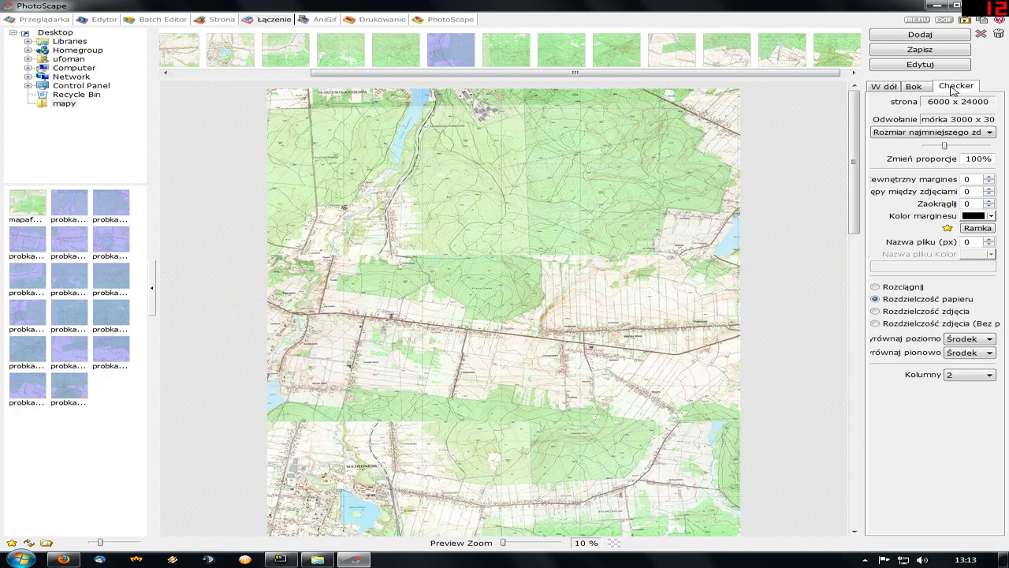
pyautogui.click(963, 380)
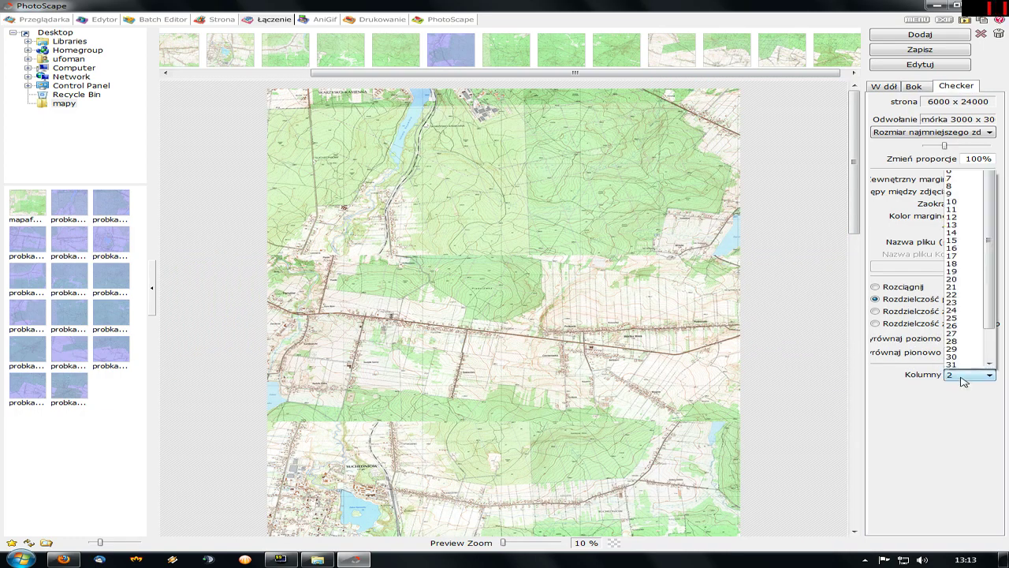
pyautogui.click(957, 155)
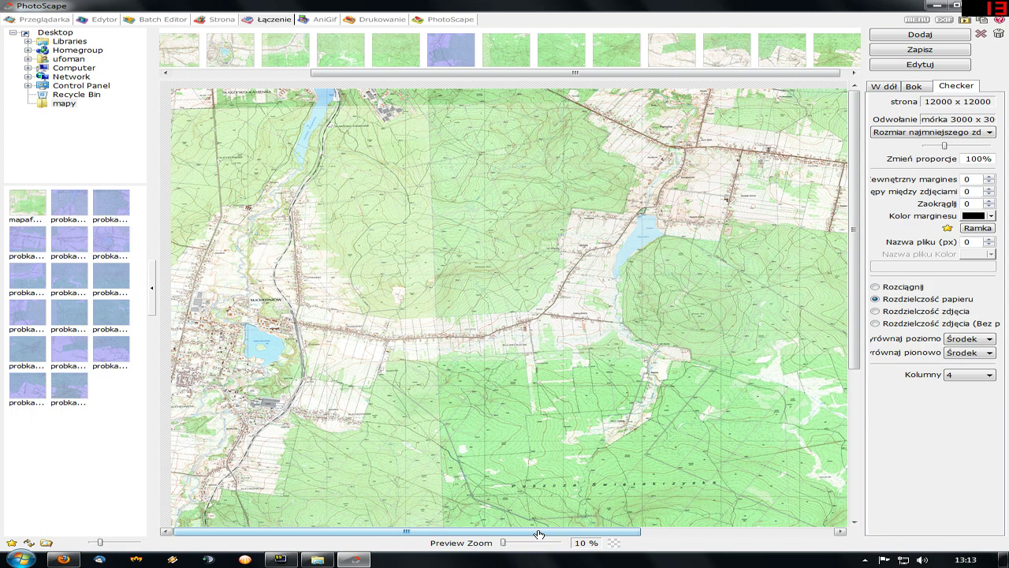
pyautogui.moveTo(539, 533); pyautogui.dragTo(800, 536)
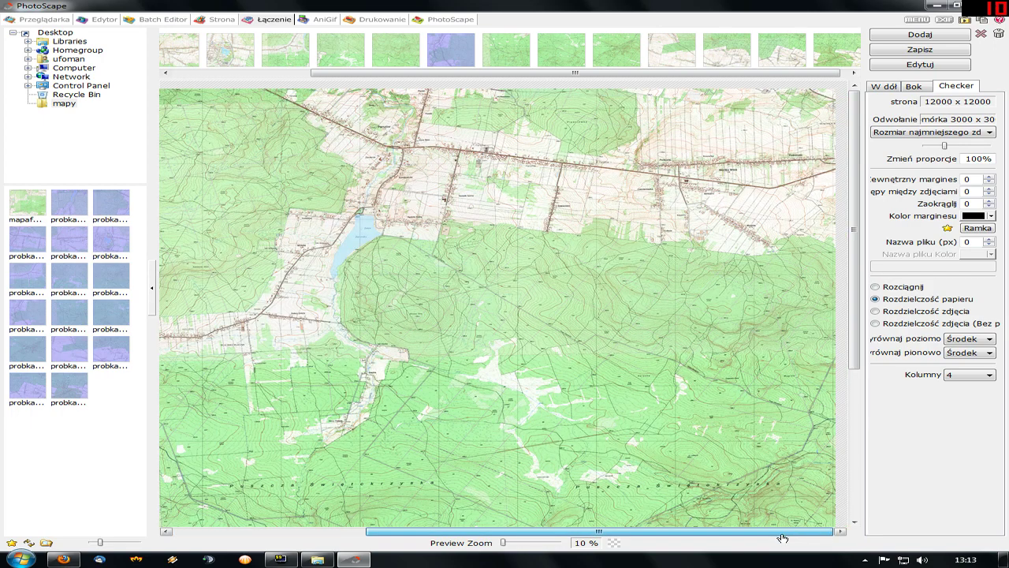
pyautogui.moveTo(664, 533); pyautogui.dragTo(240, 538)
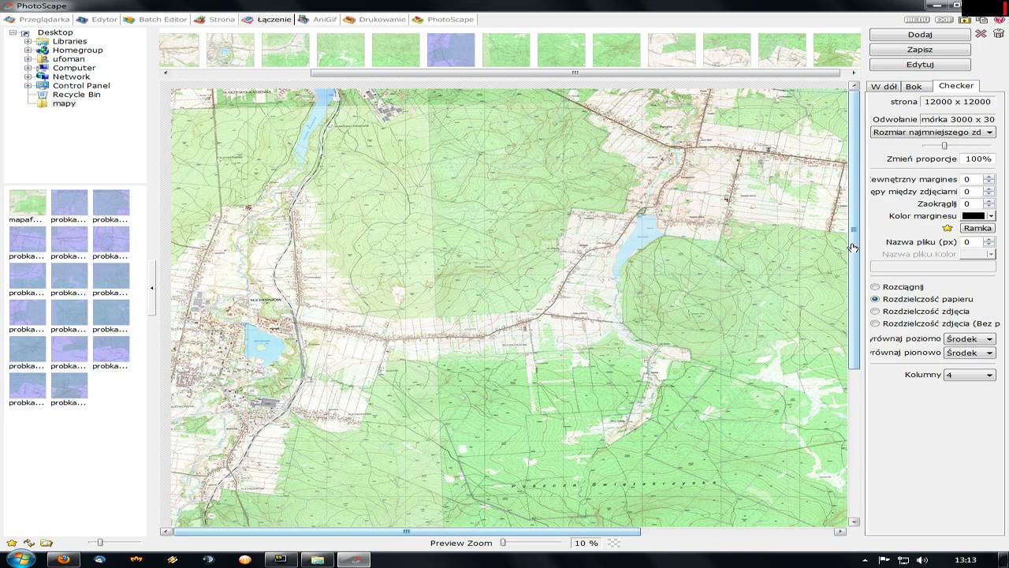
# Step: Save the combined map as mapa in PNG (*.png) format
pyautogui.click(915, 52)
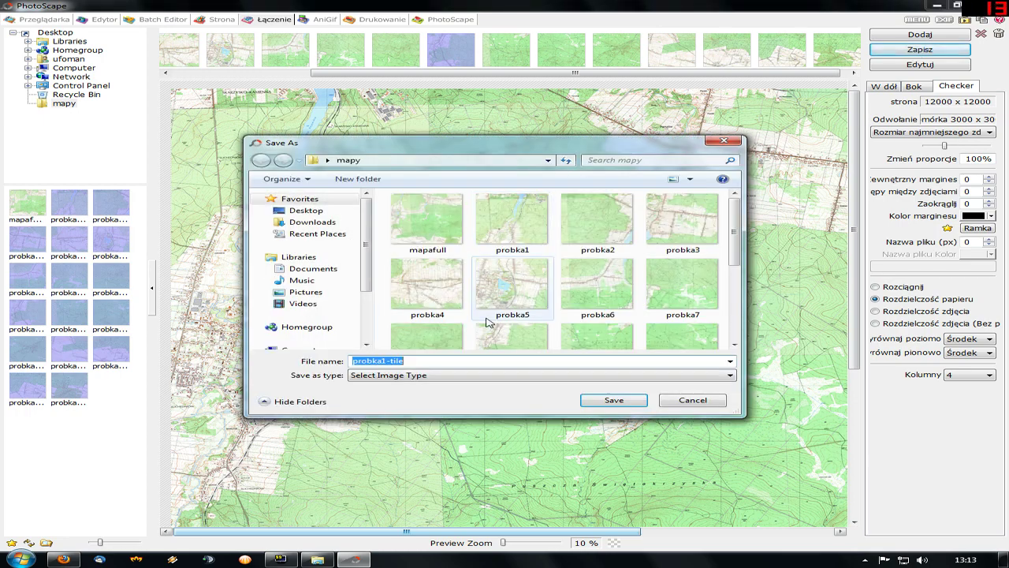
pyautogui.scroll(-3, 736, 242)
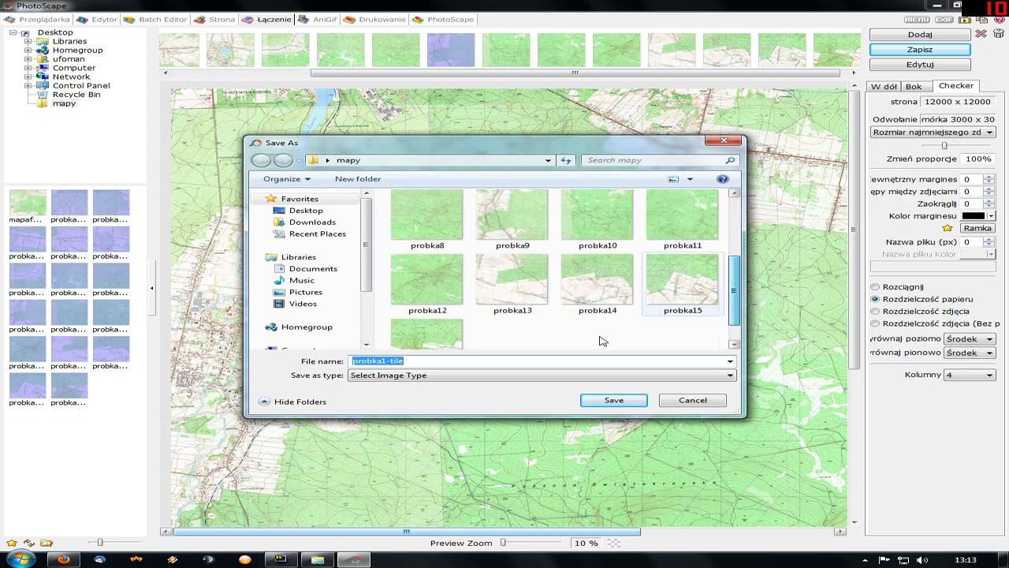
pyautogui.write('ma')
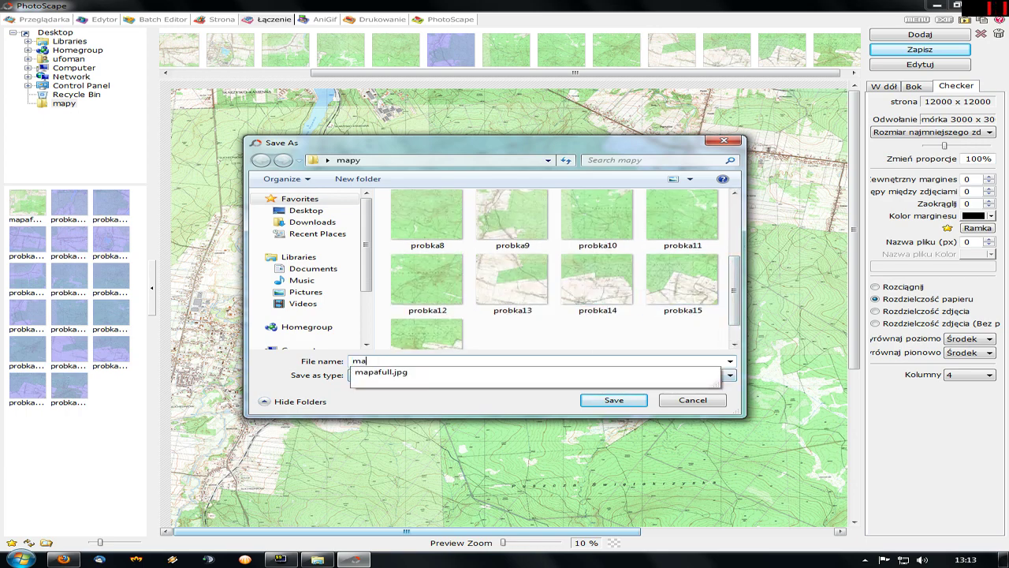
pyautogui.write('pa')
pyautogui.click(439, 415)
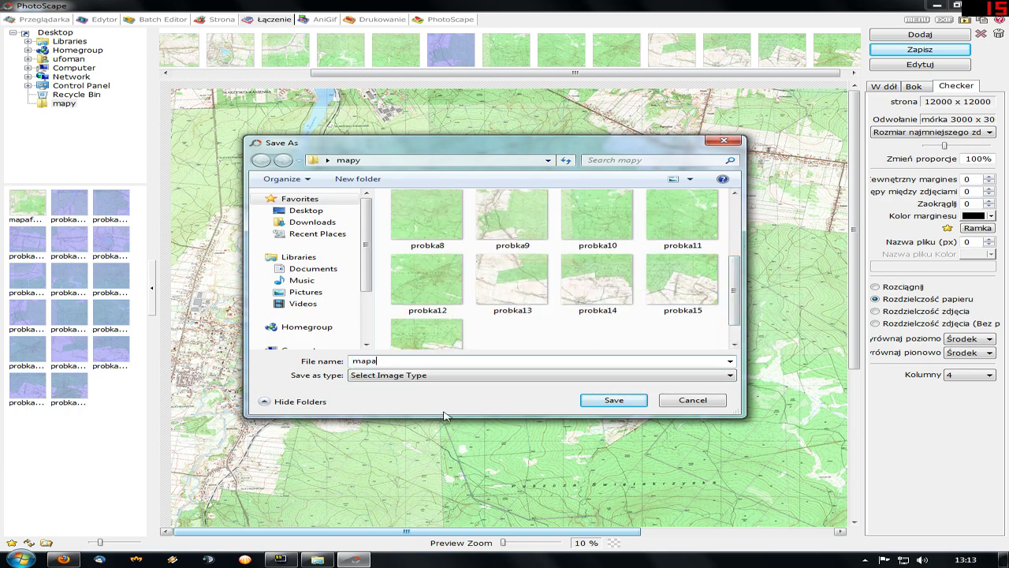
pyautogui.click(441, 376)
pyautogui.click(413, 403)
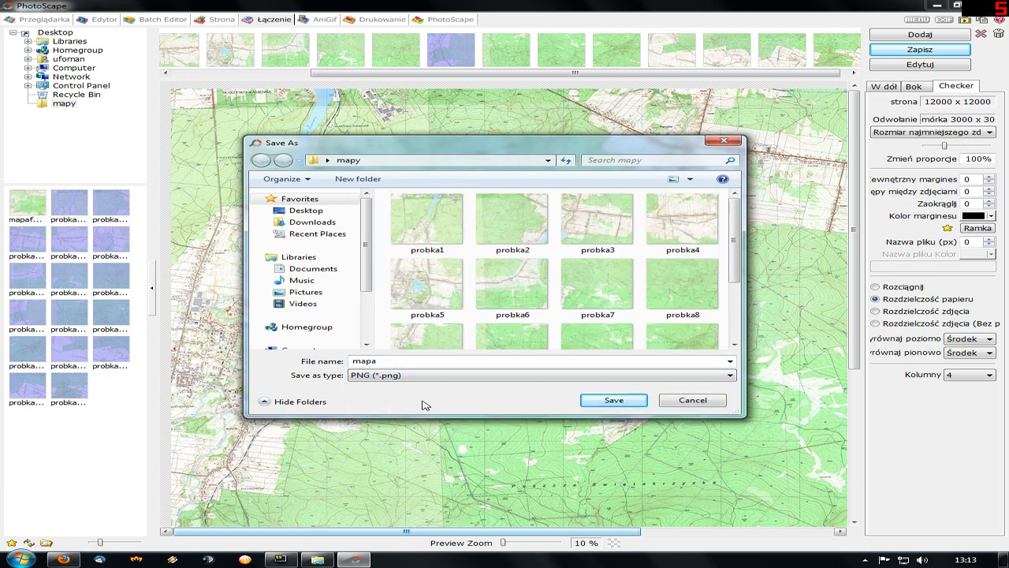
pyautogui.click(613, 400)
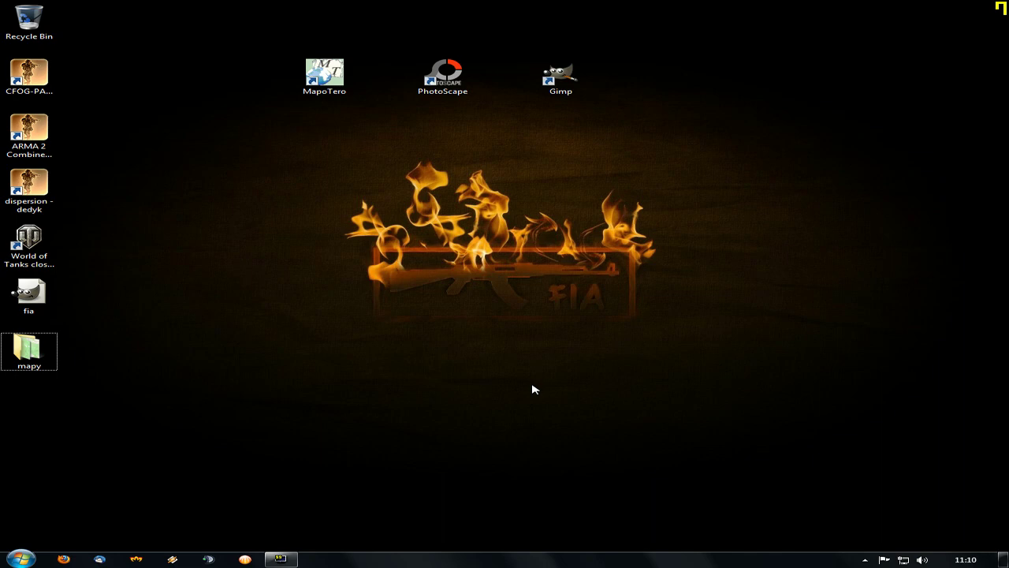
# Step: Launch GIMP from its desktop shortcut
pyautogui.click(567, 79)
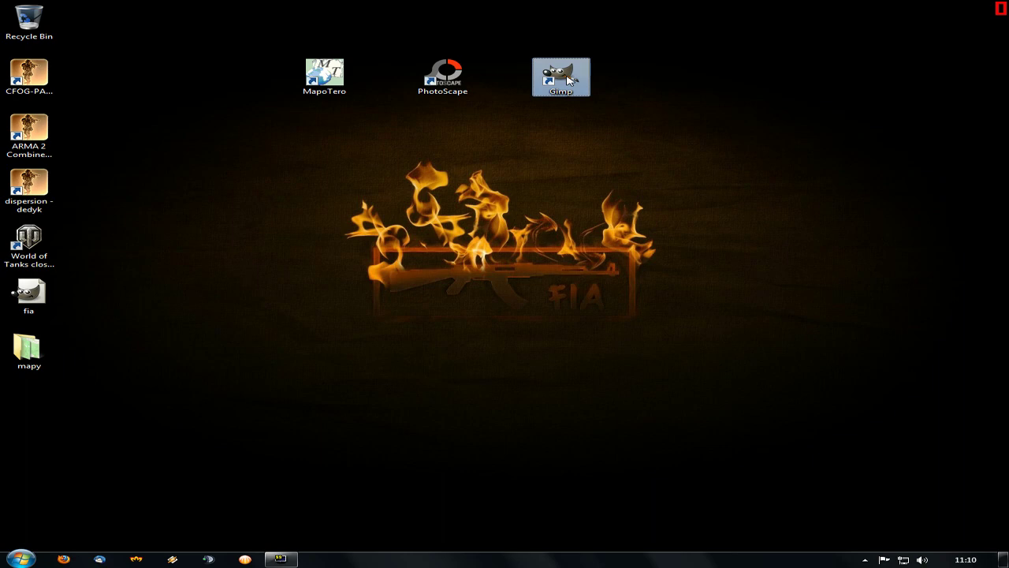
pyautogui.doubleClick(570, 78)
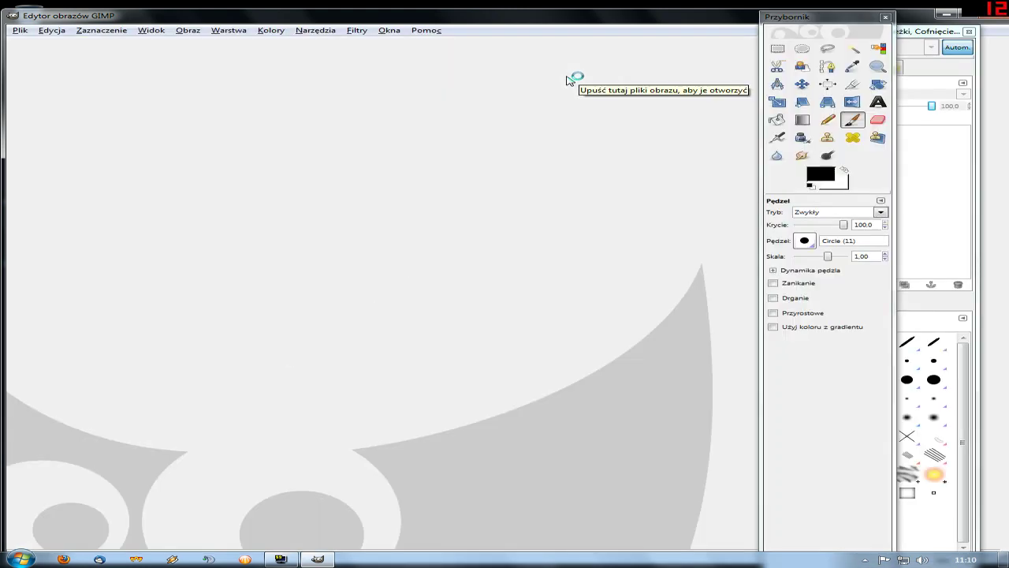
# Step: Maximize GIMP and start a new image in millimetres, 5 mm wide, at 300 ppi
pyautogui.click(975, 15)
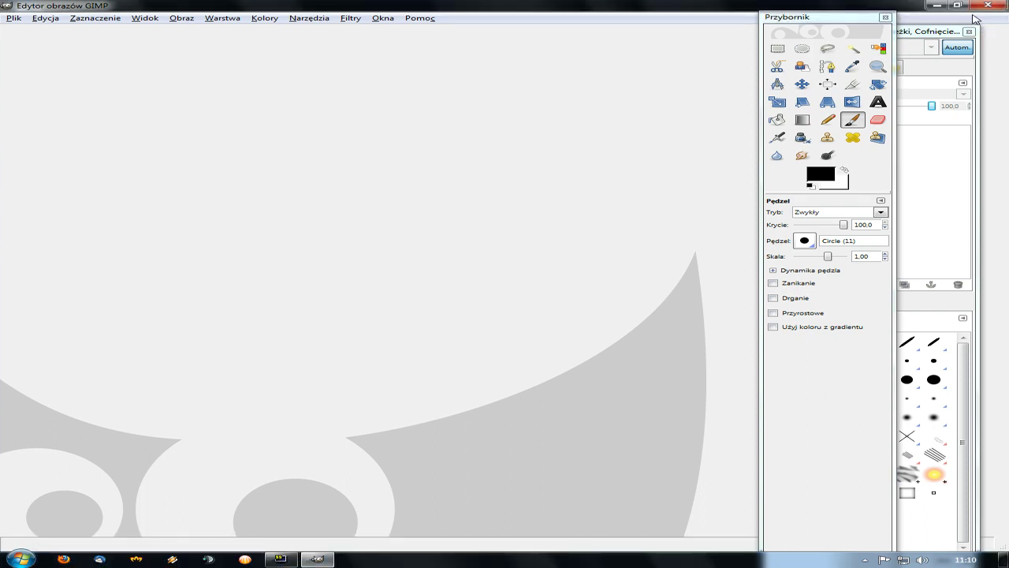
pyautogui.click(13, 18)
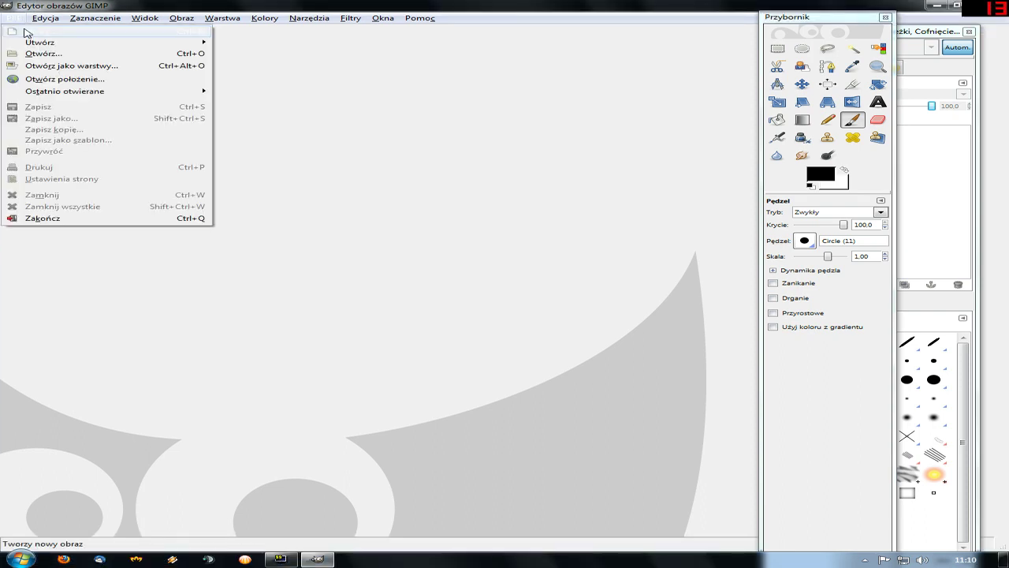
pyautogui.click(24, 32)
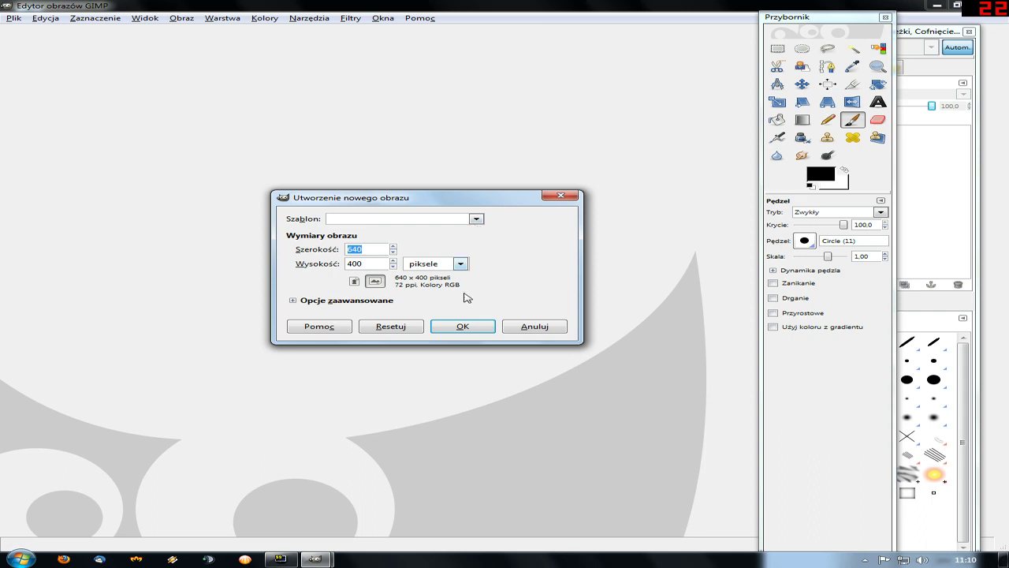
pyautogui.click(430, 263)
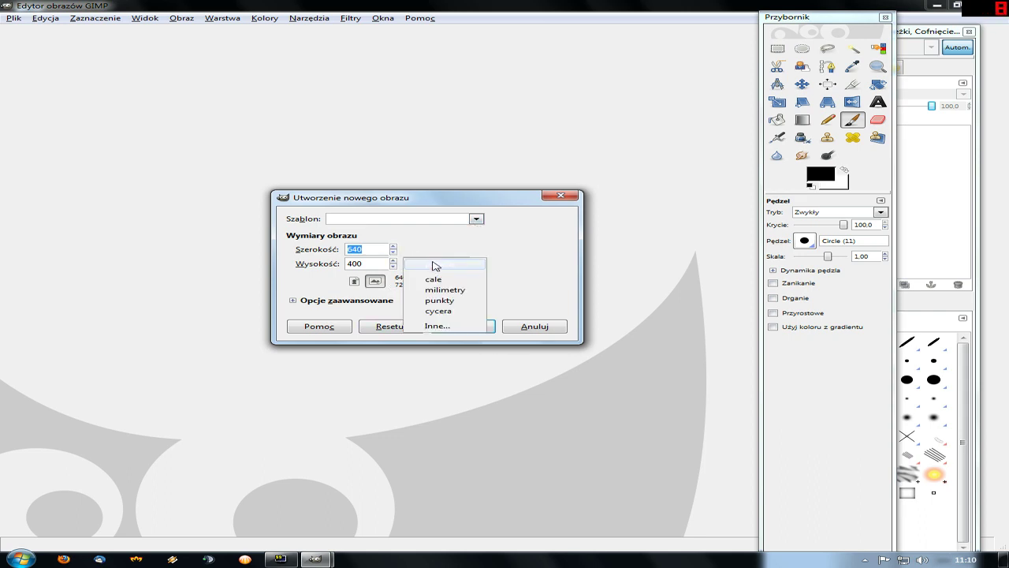
pyautogui.click(457, 290)
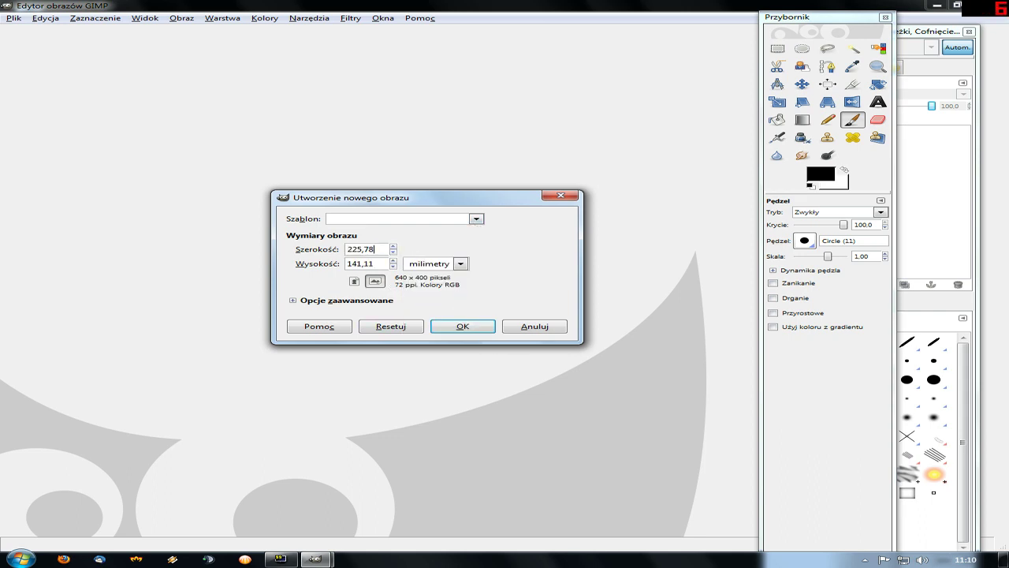
pyautogui.doubleClick(370, 250)
pyautogui.write('5')
pyautogui.click(293, 301)
pyautogui.press('Tab')
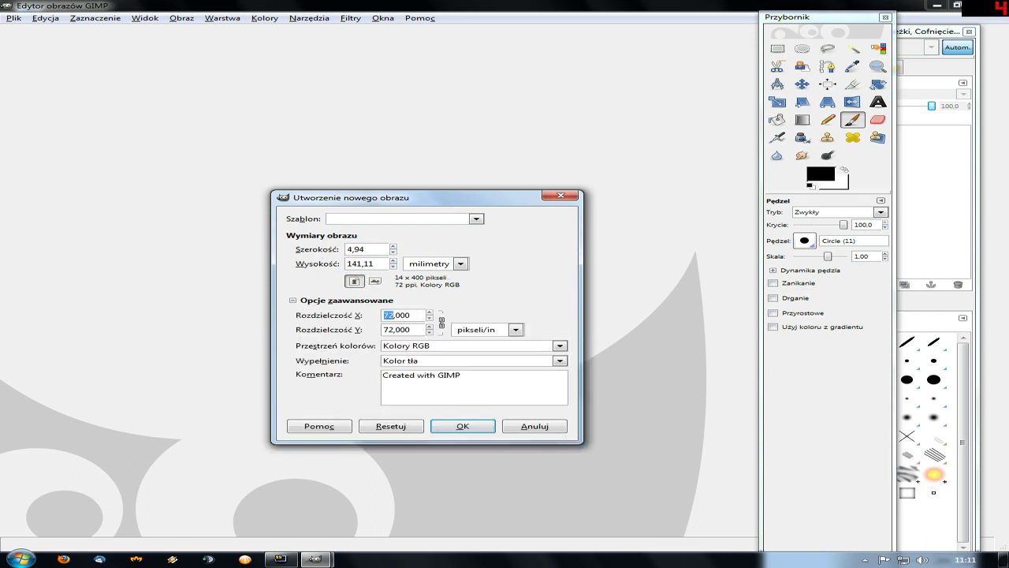
pyautogui.write('300')
pyautogui.press('Tab')
# Step: Set width 5 mm and height 400 mm, then create the 59 x 4724 px image
pyautogui.hotkey('alt', 's')
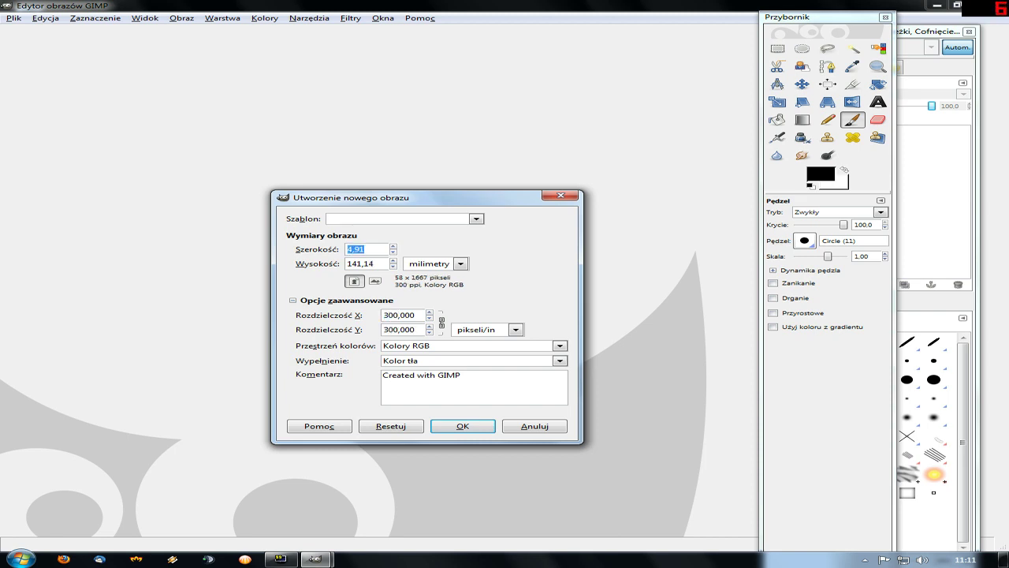
pyautogui.write('5')
pyautogui.press('Tab')
pyautogui.write('40')
pyautogui.click(364, 249)
pyautogui.doubleClick(391, 315)
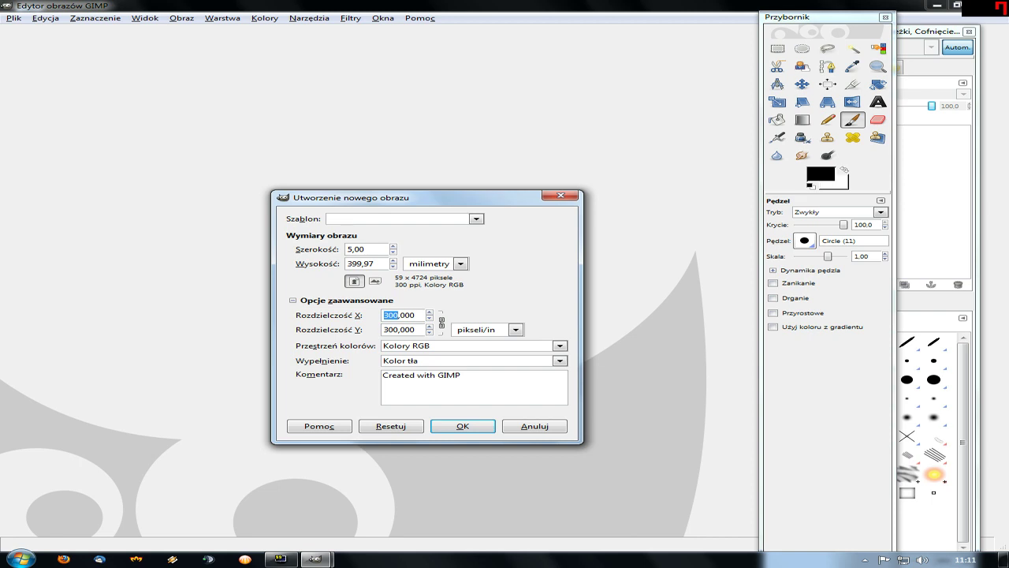
pyautogui.click(400, 314)
pyautogui.click(465, 426)
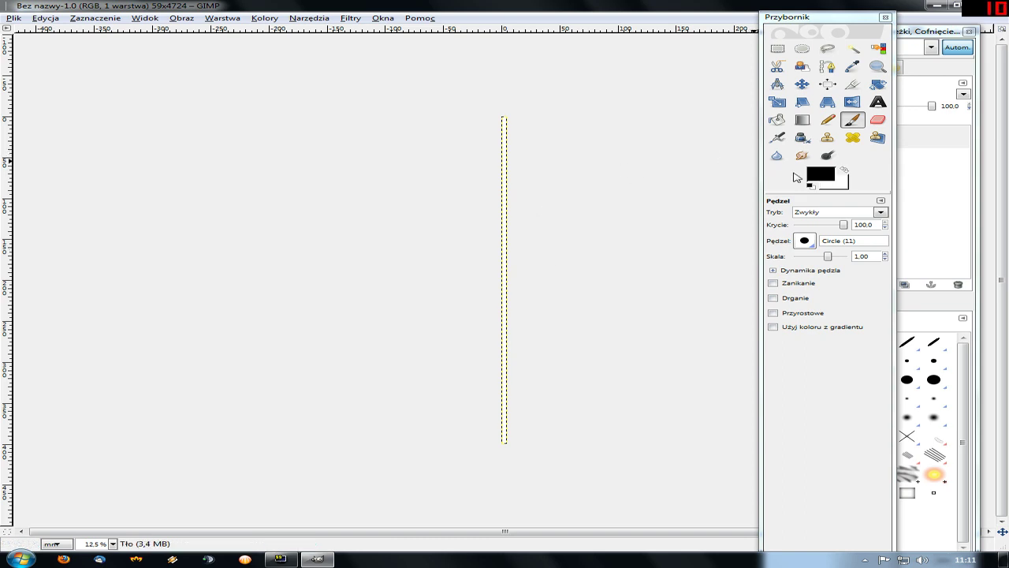
# Step: Set the foreground to dark grey 4f4c4d and background to light grey e9e9e9, then choose Pencil
pyautogui.click(820, 174)
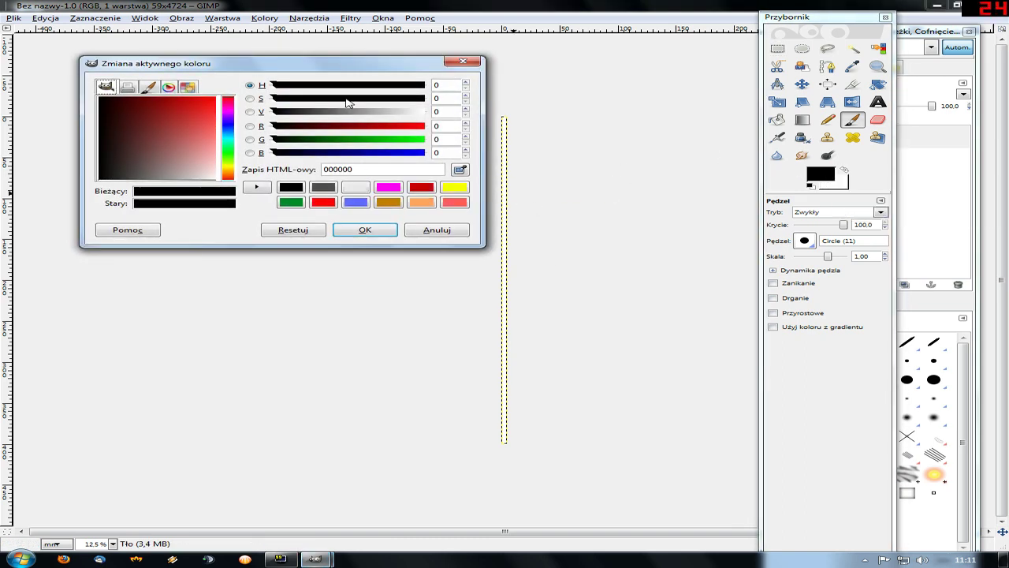
pyautogui.moveTo(333, 64)
pyautogui.mouseDown()
pyautogui.moveTo(599, 224)
pyautogui.moveTo(549, 229)
pyautogui.mouseUp()
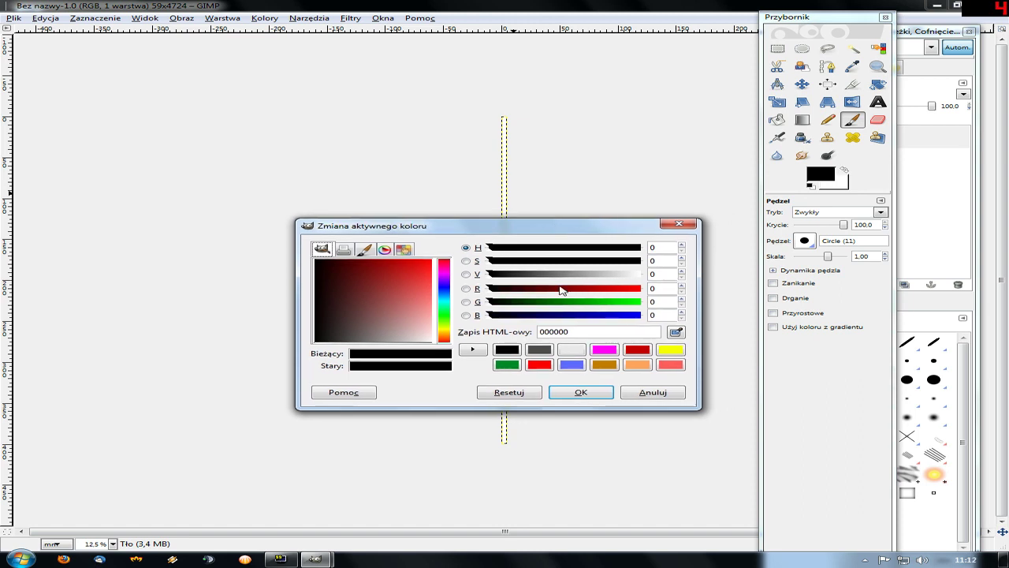
pyautogui.click(572, 350)
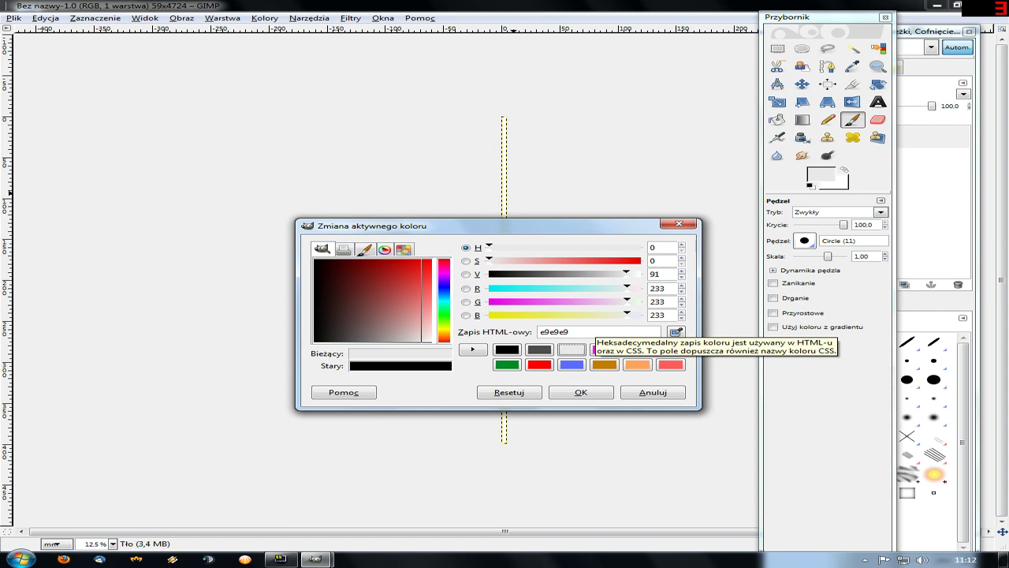
pyautogui.click(537, 353)
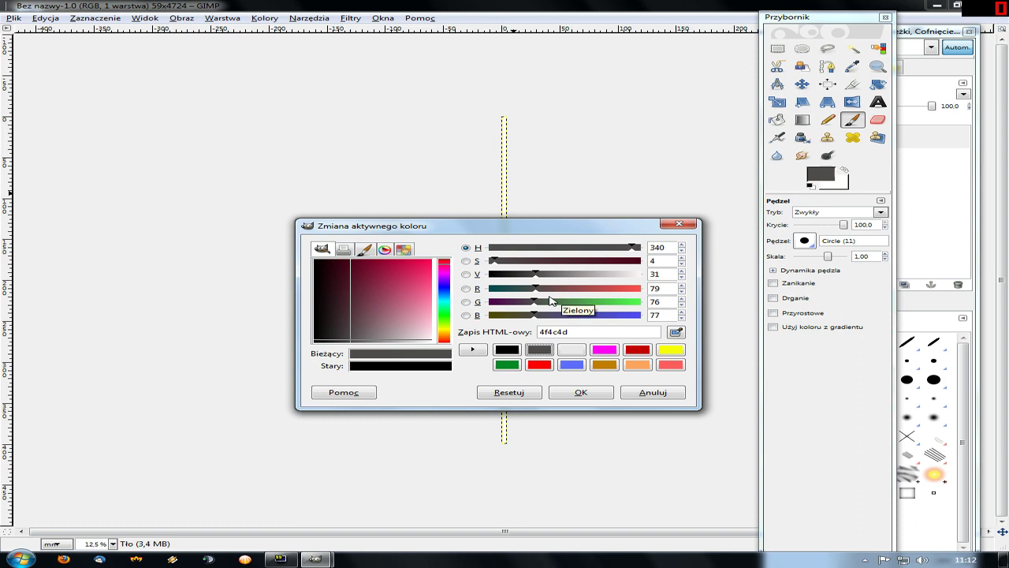
pyautogui.click(579, 391)
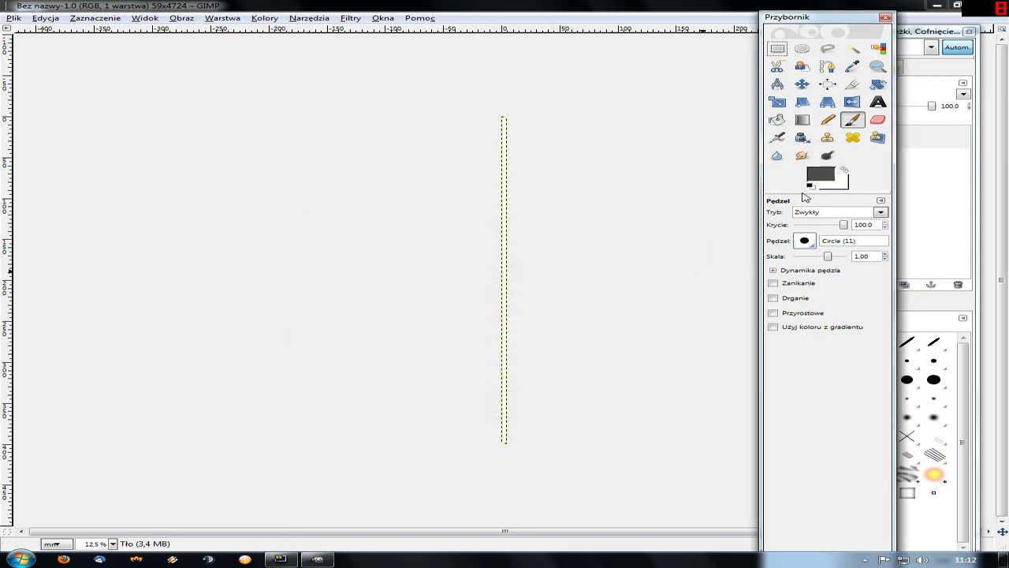
pyautogui.click(844, 170)
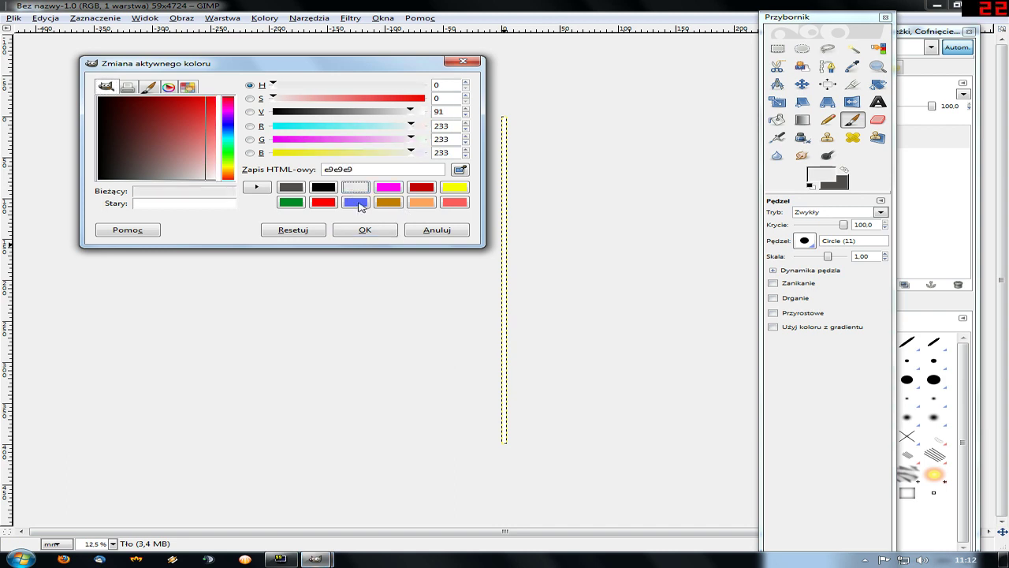
pyautogui.click(365, 230)
pyautogui.click(844, 169)
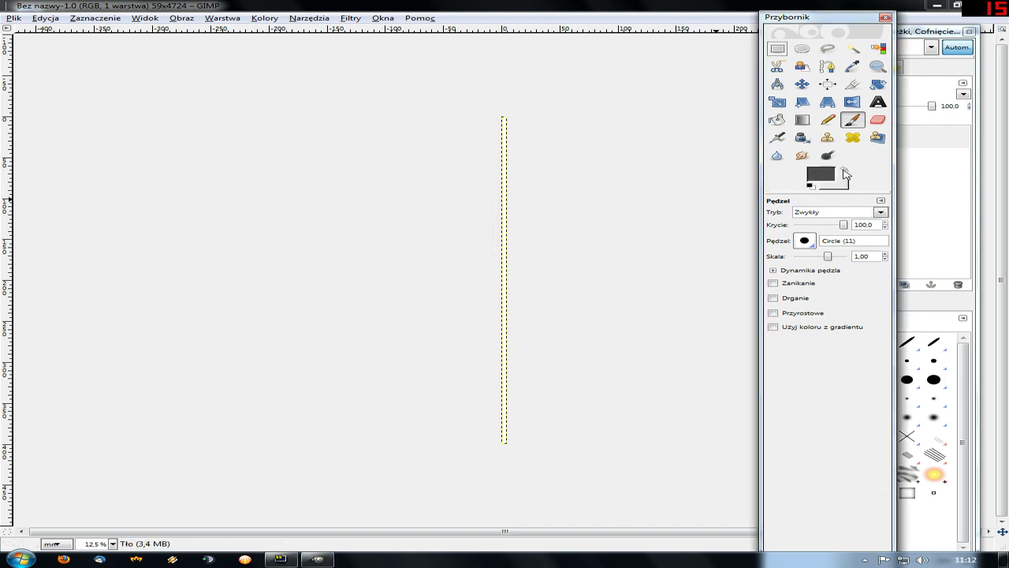
pyautogui.click(827, 119)
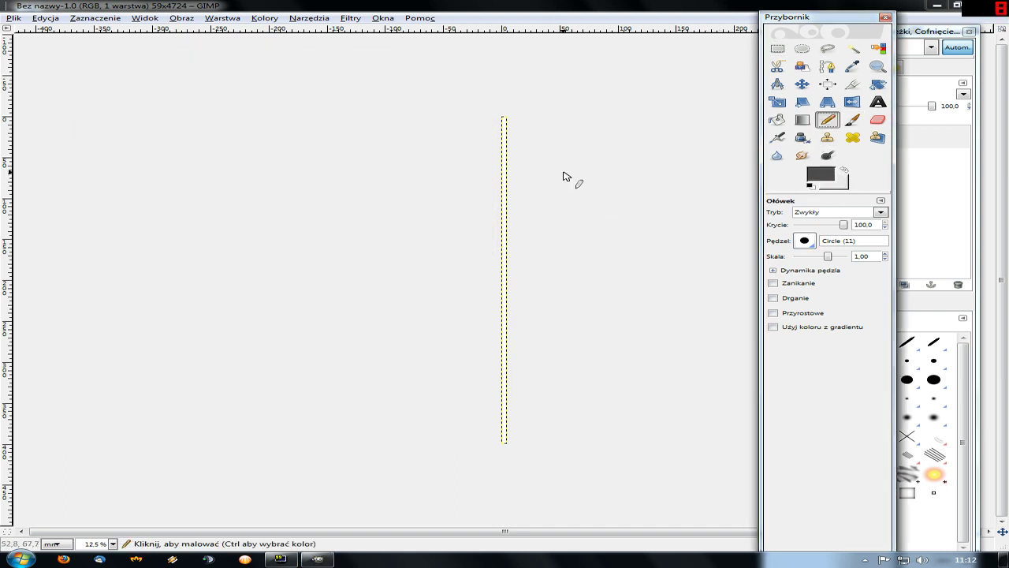
# Step: Paint the strip dark grey from the top down with the Circle (19) pencil at 150%
pyautogui.click(805, 240)
pyautogui.click(865, 294)
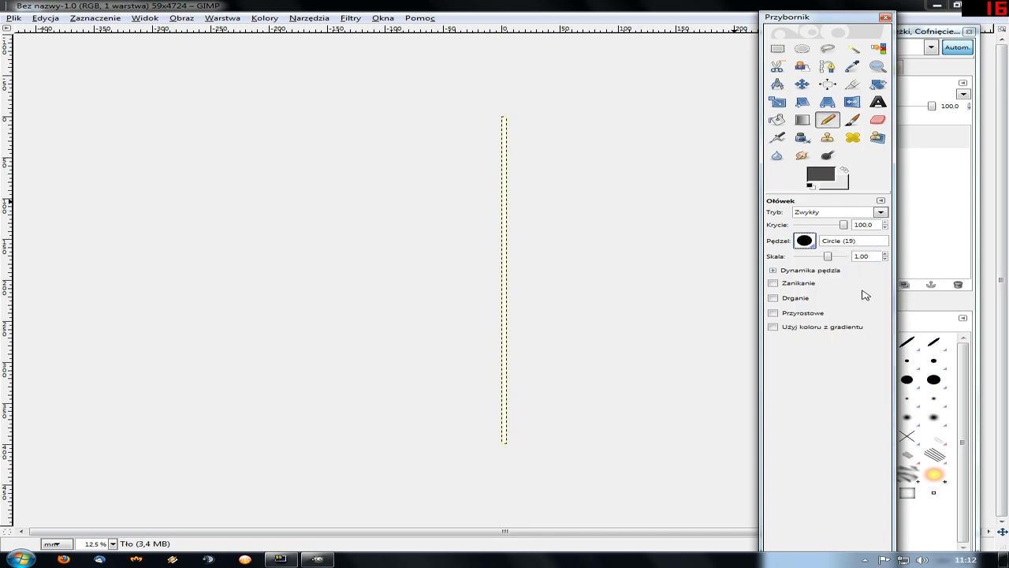
pyautogui.scroll(2, 498, 126)
pyautogui.scroll(5, 509, 122)
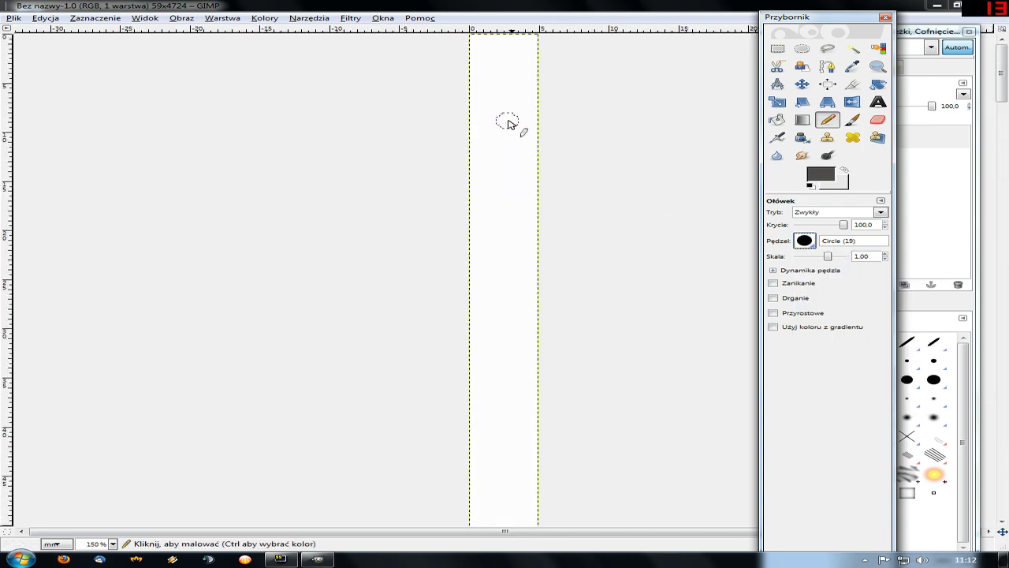
pyautogui.moveTo(476, 66)
pyautogui.mouseDown()
pyautogui.moveTo(513, 43)
pyautogui.moveTo(572, 37)
pyautogui.moveTo(543, 145)
pyautogui.moveTo(463, 147)
pyautogui.moveTo(547, 185)
pyautogui.moveTo(457, 247)
pyautogui.moveTo(586, 281)
pyautogui.moveTo(518, 248)
pyautogui.moveTo(417, 326)
pyautogui.moveTo(491, 354)
pyautogui.moveTo(466, 354)
pyautogui.moveTo(442, 392)
pyautogui.moveTo(573, 387)
pyautogui.moveTo(541, 387)
pyautogui.moveTo(408, 439)
pyautogui.moveTo(434, 455)
pyautogui.moveTo(509, 460)
pyautogui.moveTo(492, 493)
pyautogui.mouseUp()
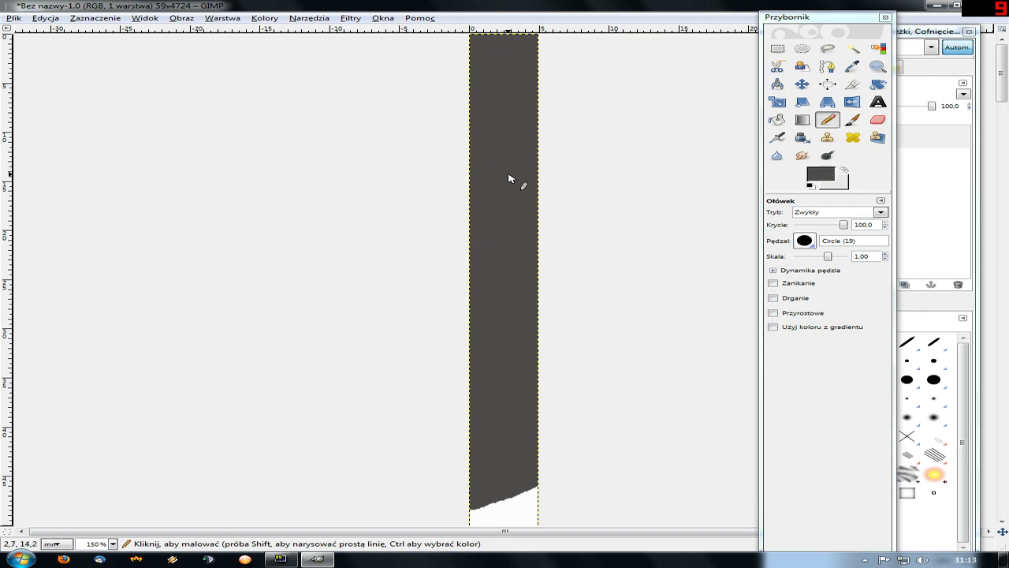
# Step: Measure the dark grey area down from the strip's top edge, about 34 mm
pyautogui.click(778, 84)
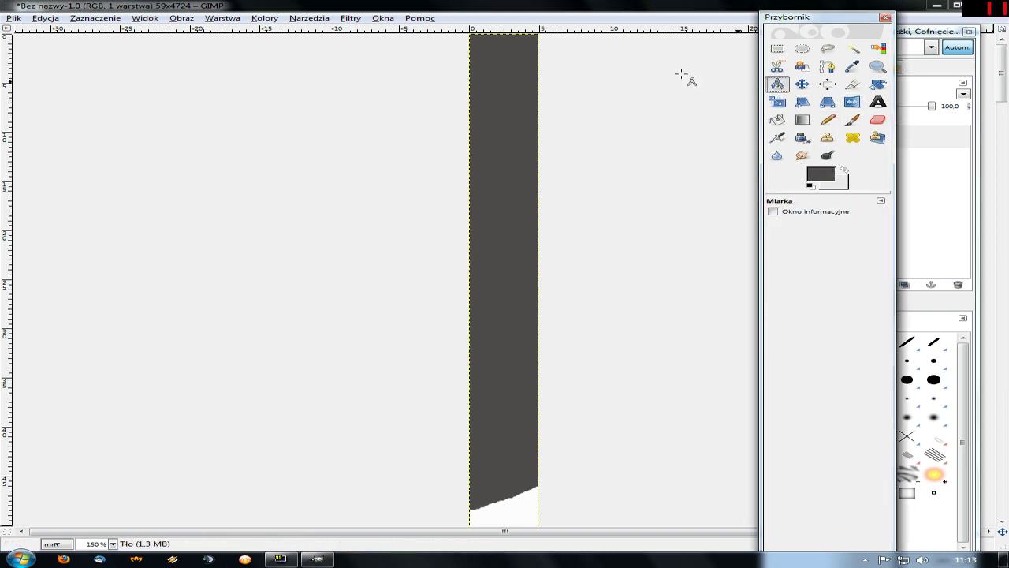
pyautogui.moveTo(482, 35); pyautogui.dragTo(484, 452)
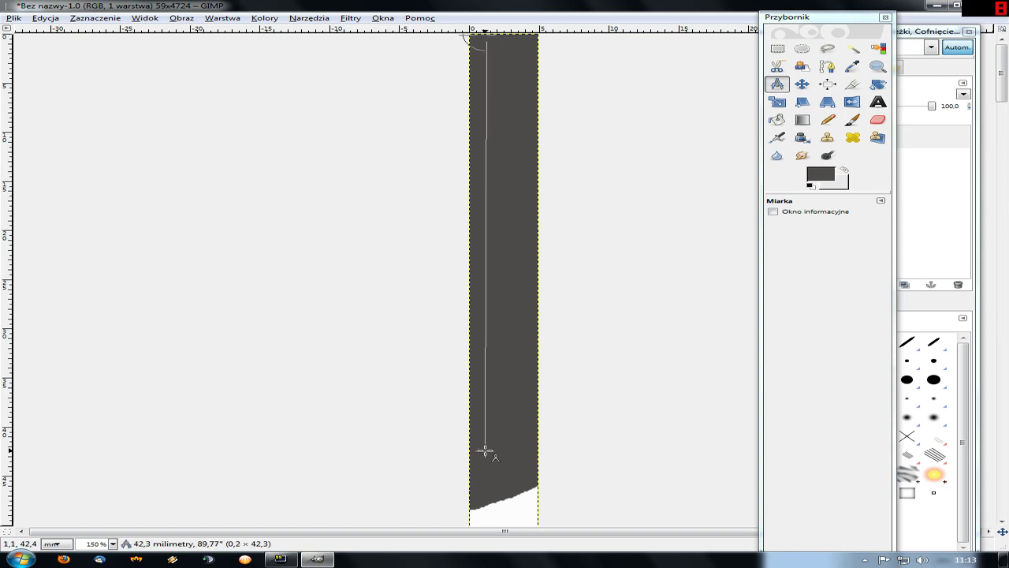
pyautogui.moveTo(485, 452); pyautogui.dragTo(485, 369)
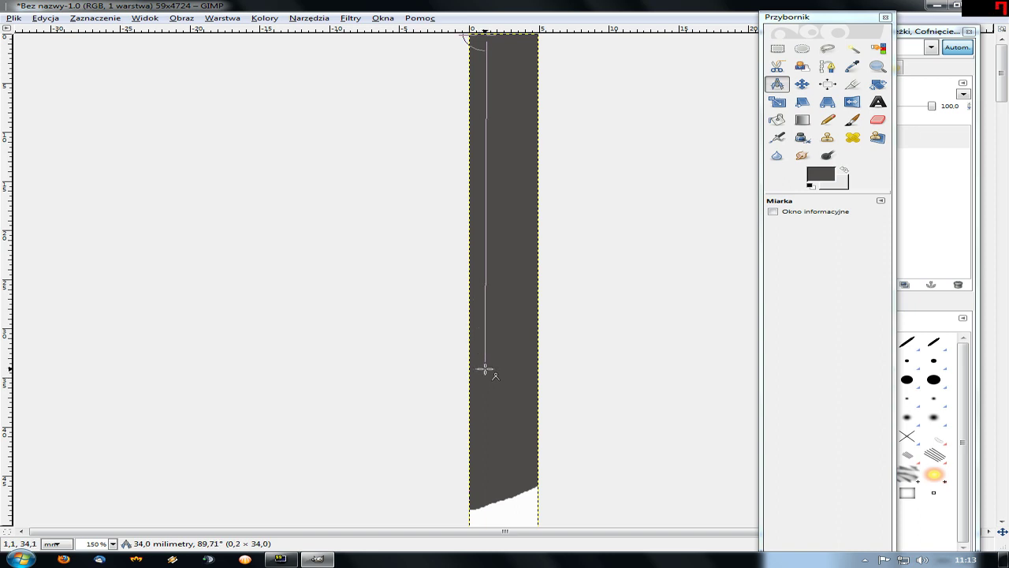
pyautogui.click(613, 319)
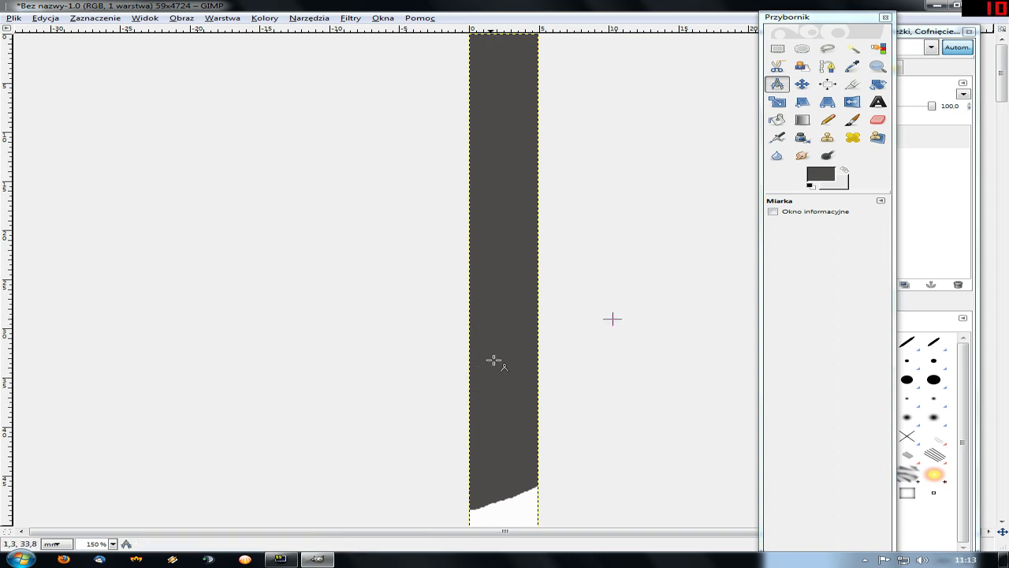
# Step: Keep status-bar units in millimetres, zoom to 1600% and measure a tiny horizontal distance
pyautogui.click(57, 544)
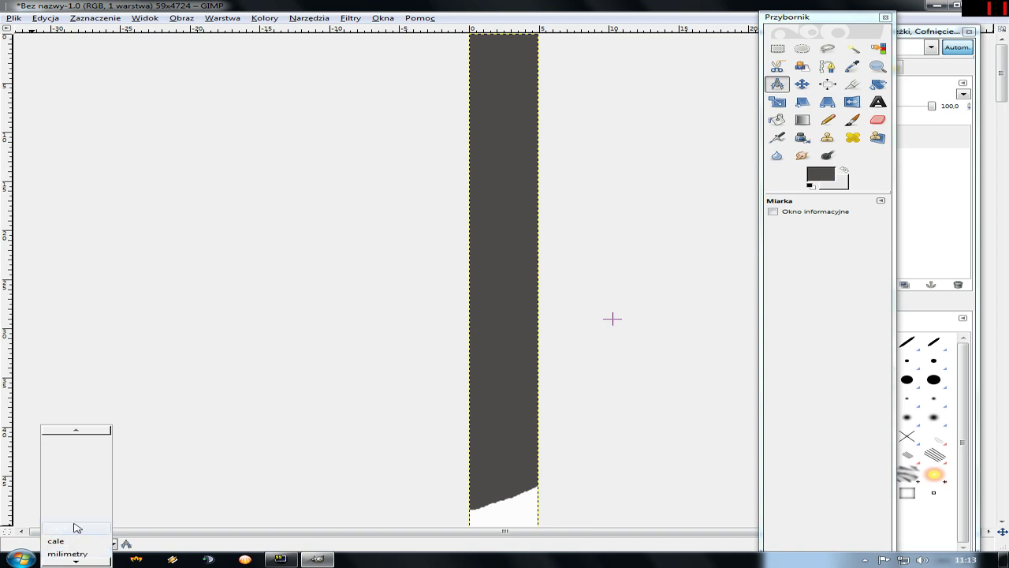
pyautogui.click(73, 547)
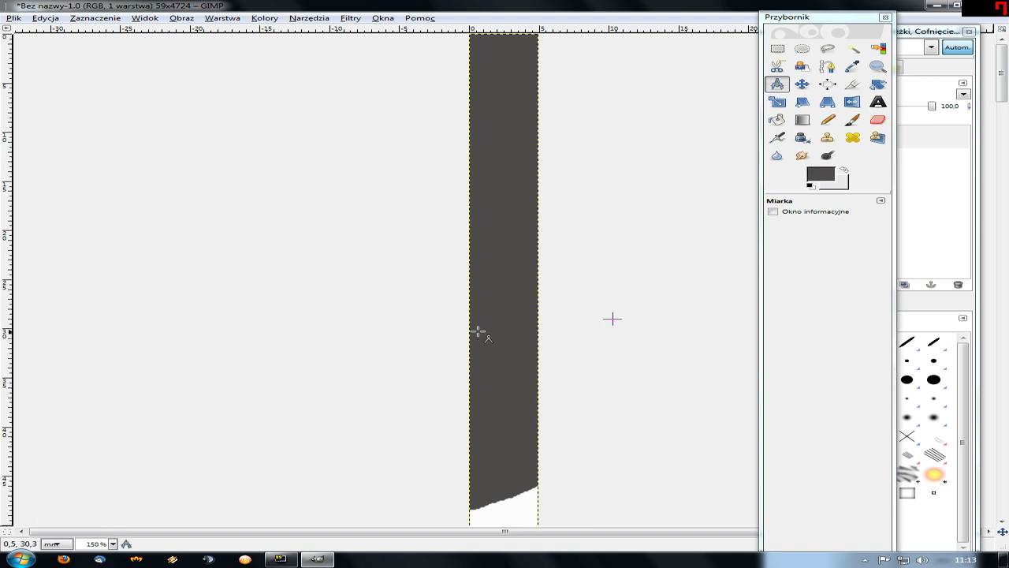
pyautogui.scroll(2, 498, 321)
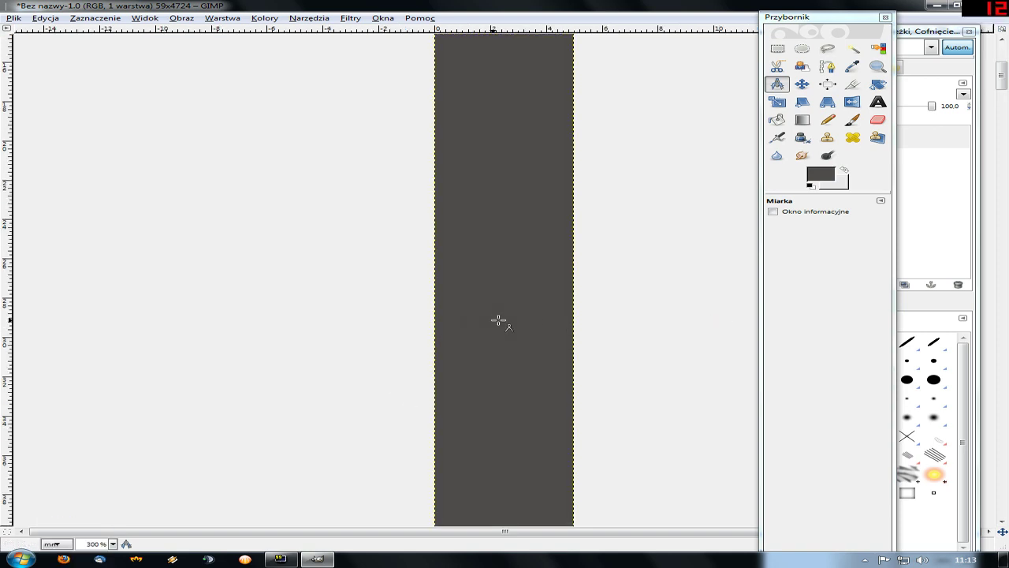
pyautogui.scroll(2, 498, 320)
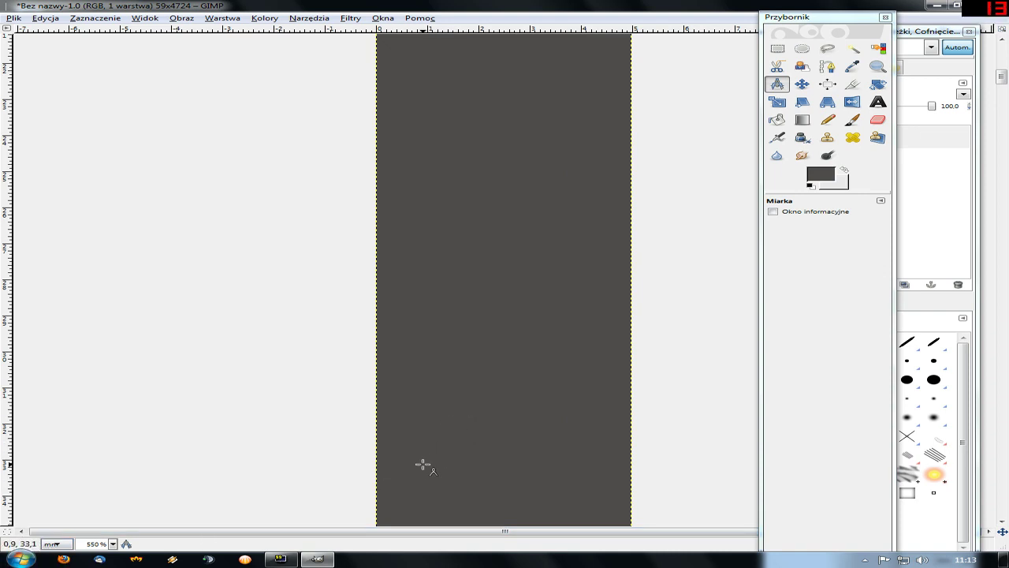
pyautogui.scroll(1, 423, 465)
pyautogui.scroll(1, 418, 461)
pyautogui.scroll(1, 416, 459)
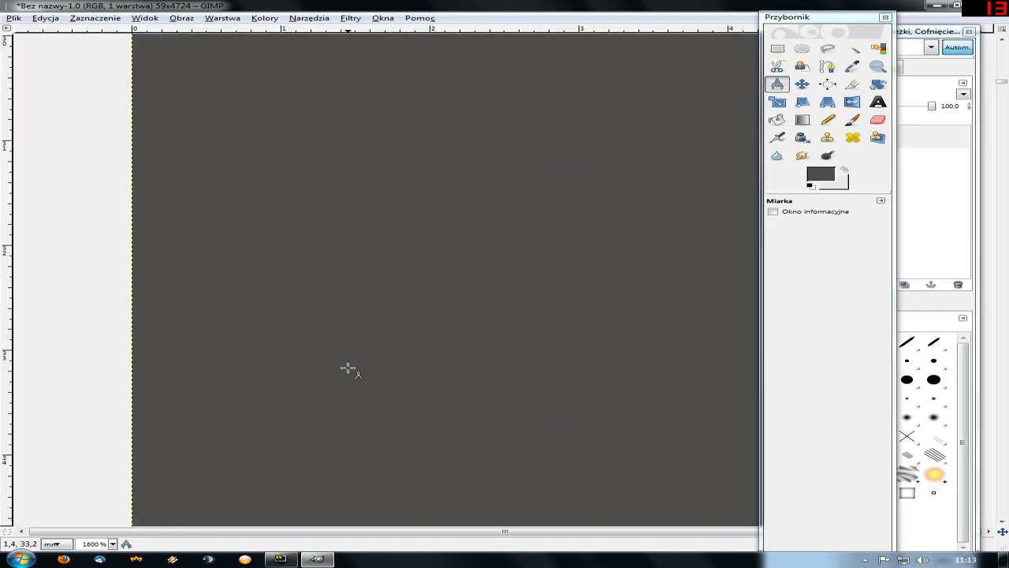
pyautogui.moveTo(341, 378); pyautogui.dragTo(395, 378)
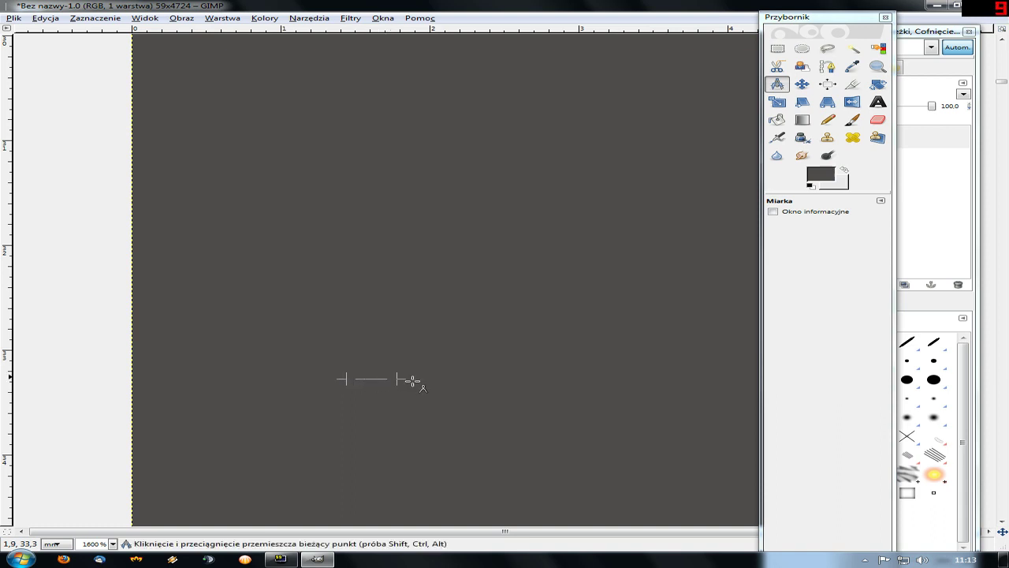
# Step: Draw thin light grey lines across the strip about 33 mm down with the Circle (01) pencil
pyautogui.click(828, 119)
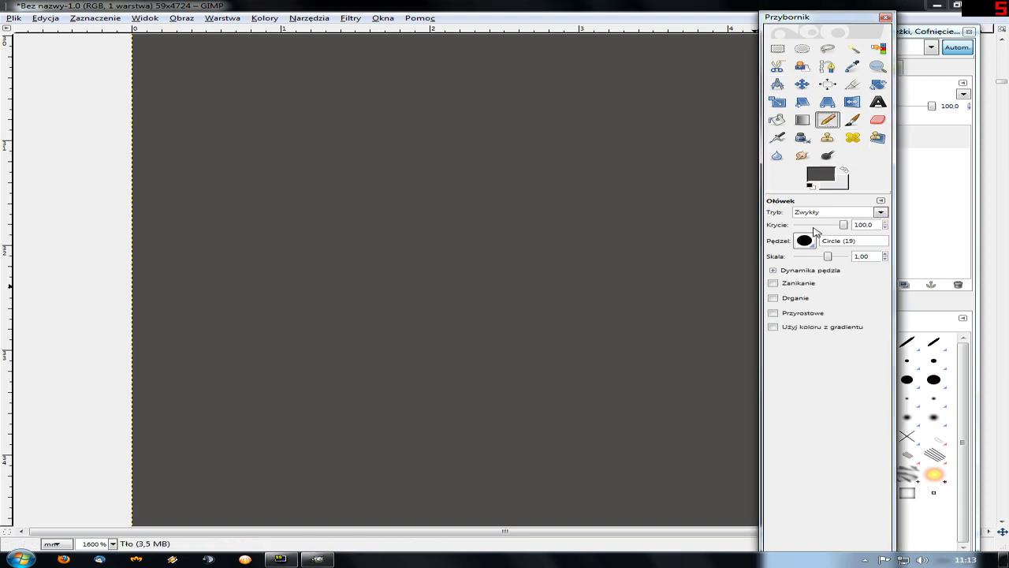
pyautogui.click(844, 170)
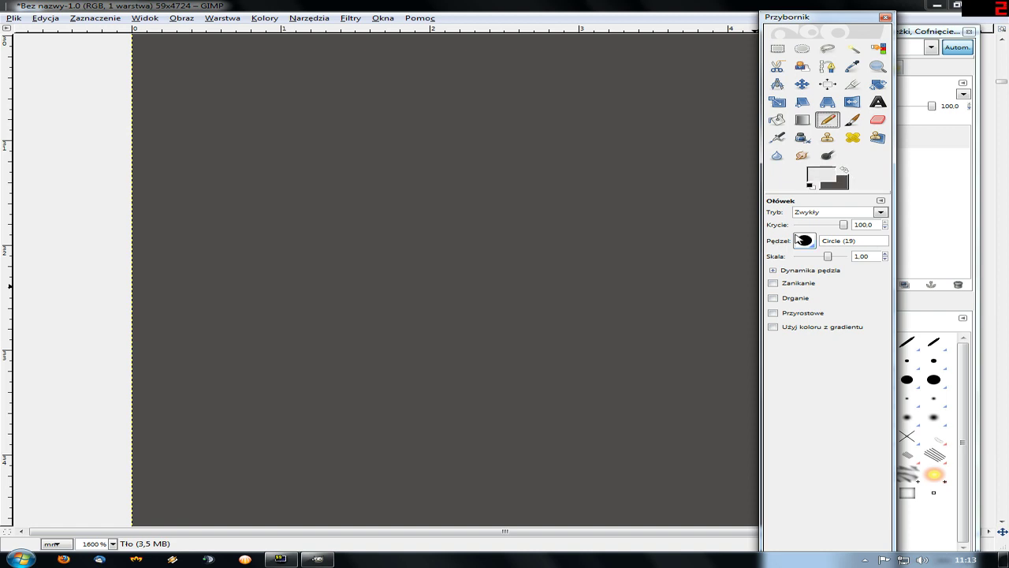
pyautogui.click(805, 240)
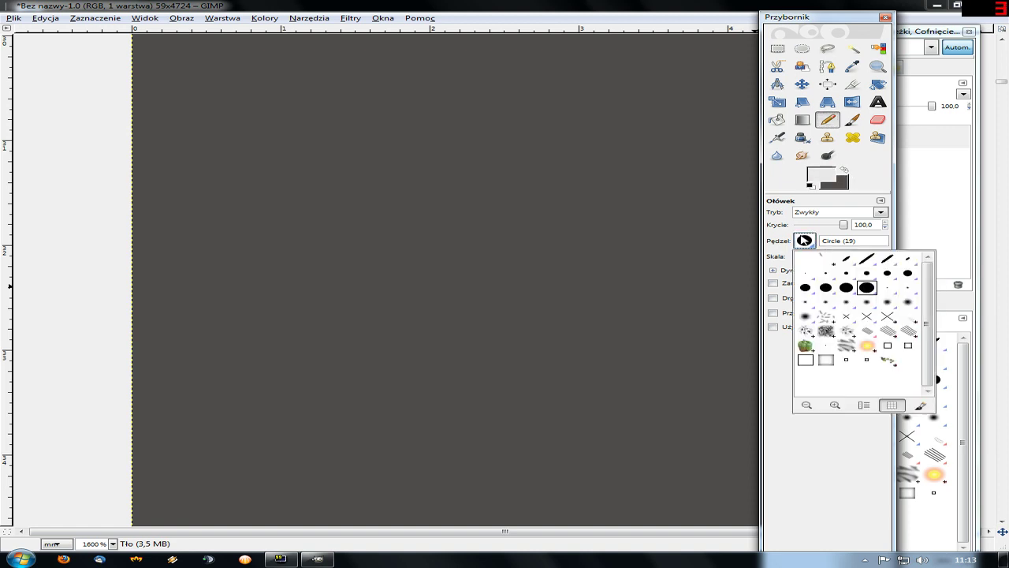
pyautogui.click(919, 268)
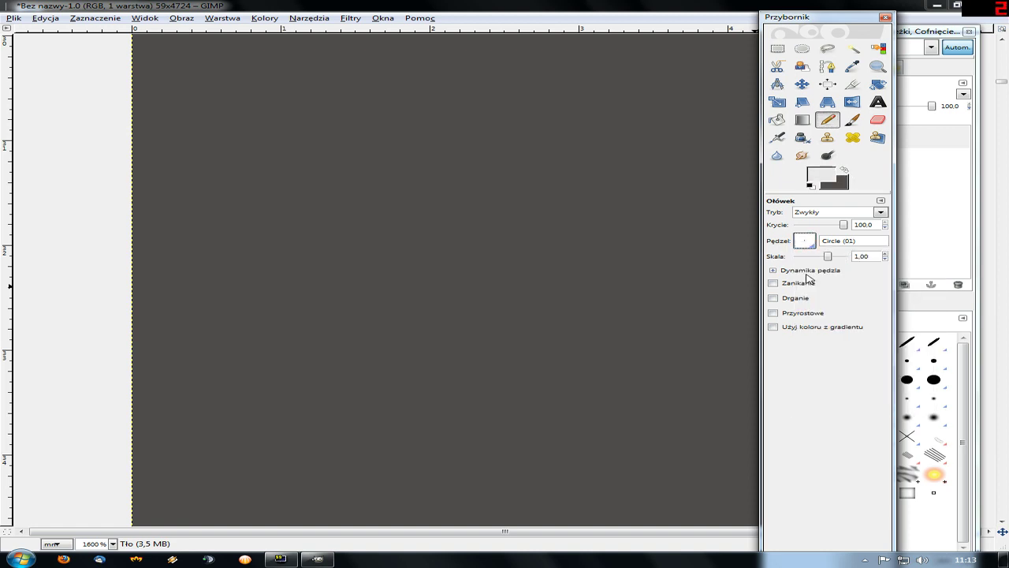
pyautogui.click(140, 393)
pyautogui.moveTo(140, 394); pyautogui.dragTo(523, 398)
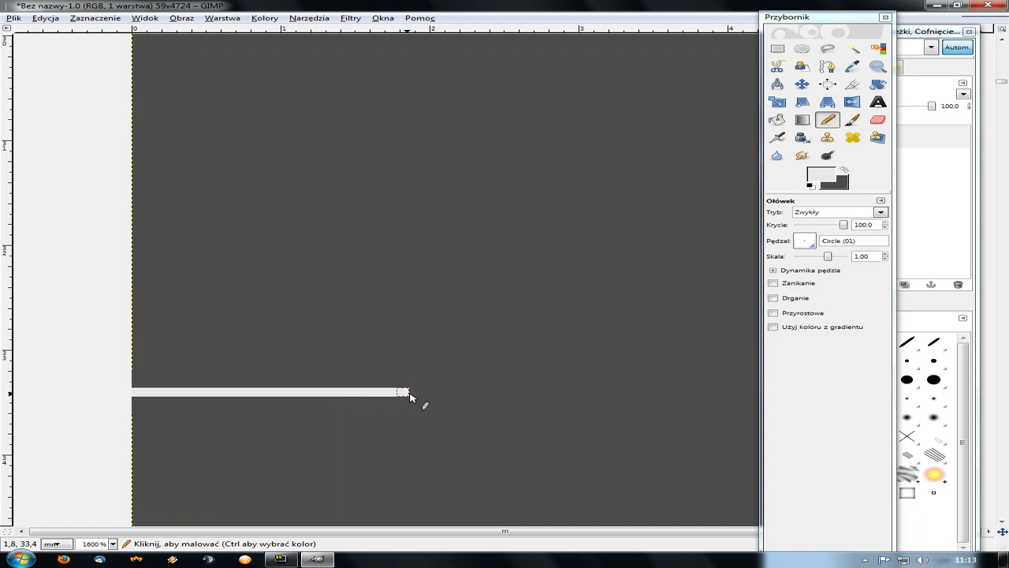
pyautogui.moveTo(522, 398); pyautogui.dragTo(687, 403)
pyautogui.keyDown('ctrl'); pyautogui.scroll(-2, 585, 406); pyautogui.keyUp('ctrl')
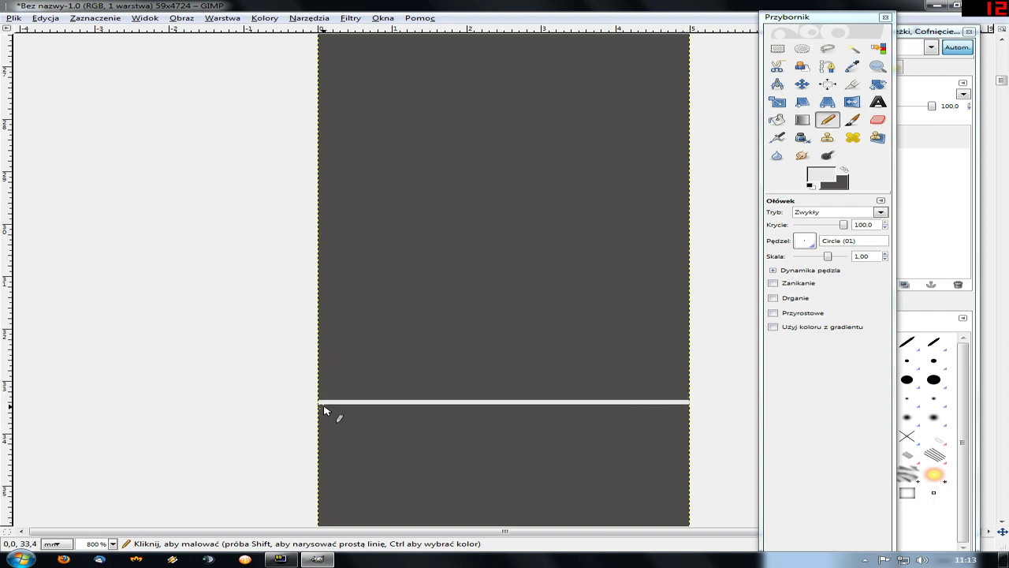
pyautogui.moveTo(328, 407); pyautogui.dragTo(685, 407)
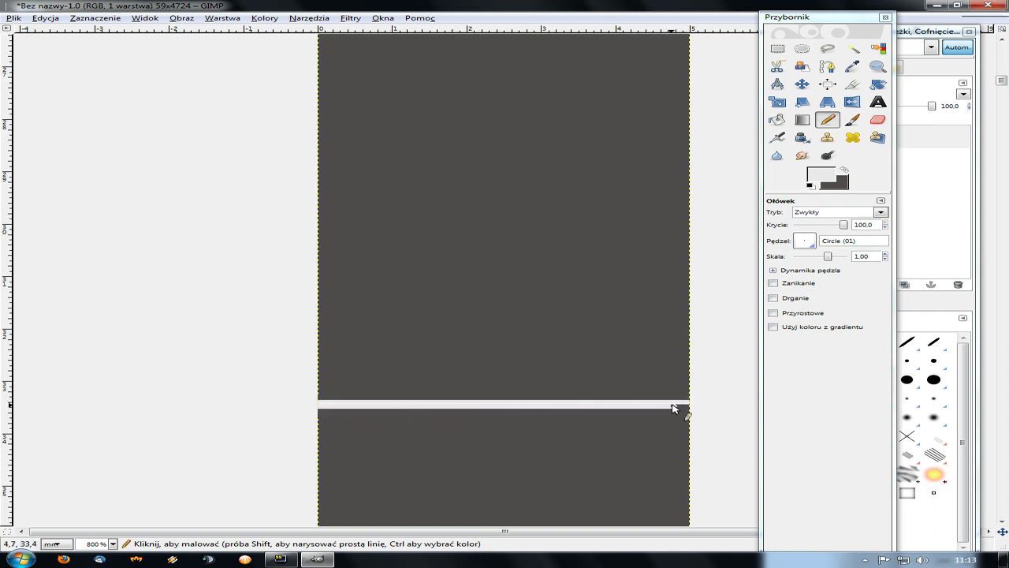
# Step: Fill the area below the line with light grey using the Circle (19) brush
pyautogui.click(804, 239)
pyautogui.click(866, 287)
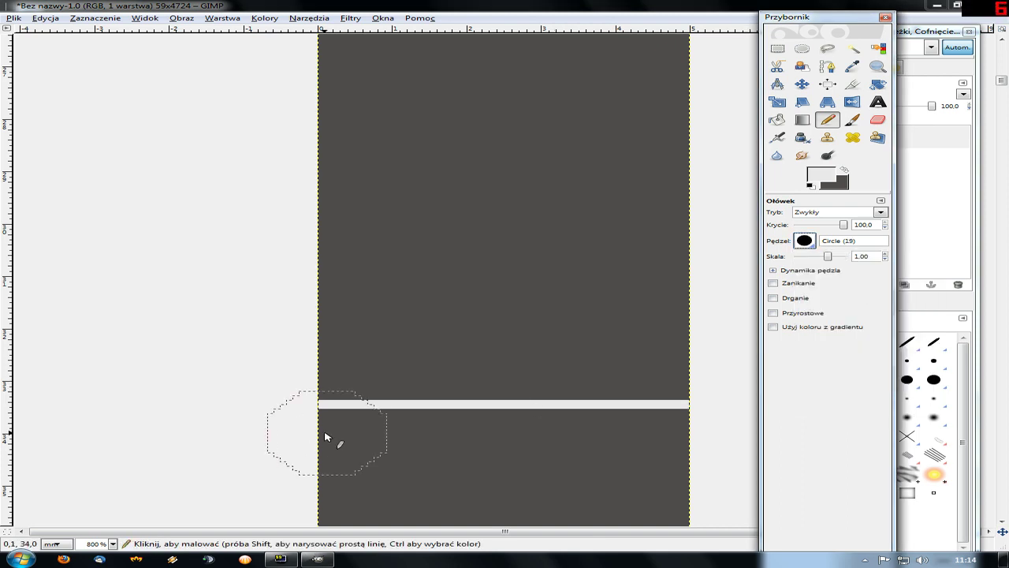
pyautogui.moveTo(331, 450)
pyautogui.mouseDown()
pyautogui.moveTo(408, 460)
pyautogui.moveTo(687, 450)
pyautogui.moveTo(318, 496)
pyautogui.moveTo(629, 489)
pyautogui.mouseUp()
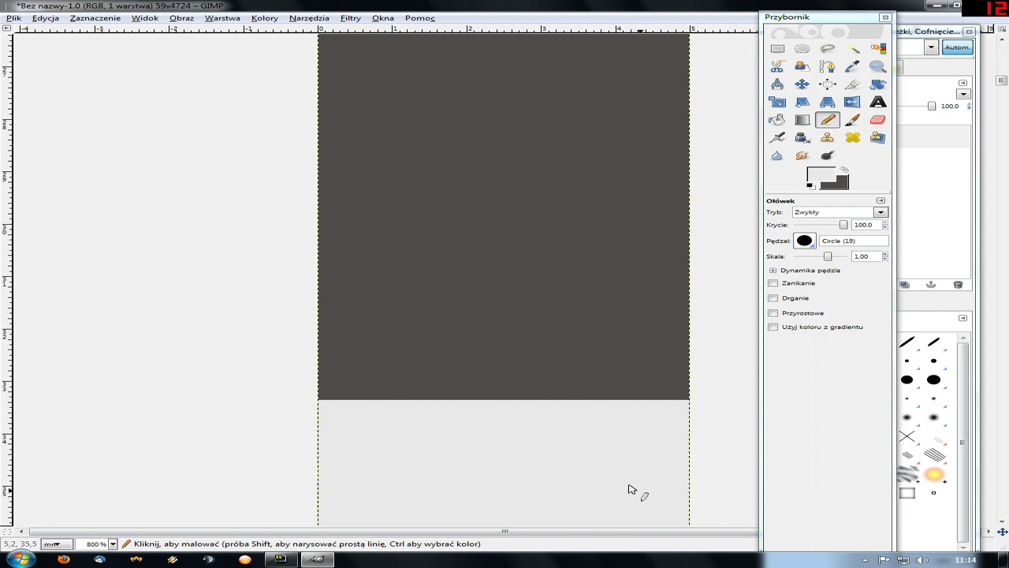
pyautogui.scroll(-2, 511, 441)
pyautogui.scroll(-2, 514, 443)
pyautogui.scroll(-1, 513, 446)
# Step: Extend the light grey band further down the strip below the dark grey top
pyautogui.scroll(-3, 547, 428)
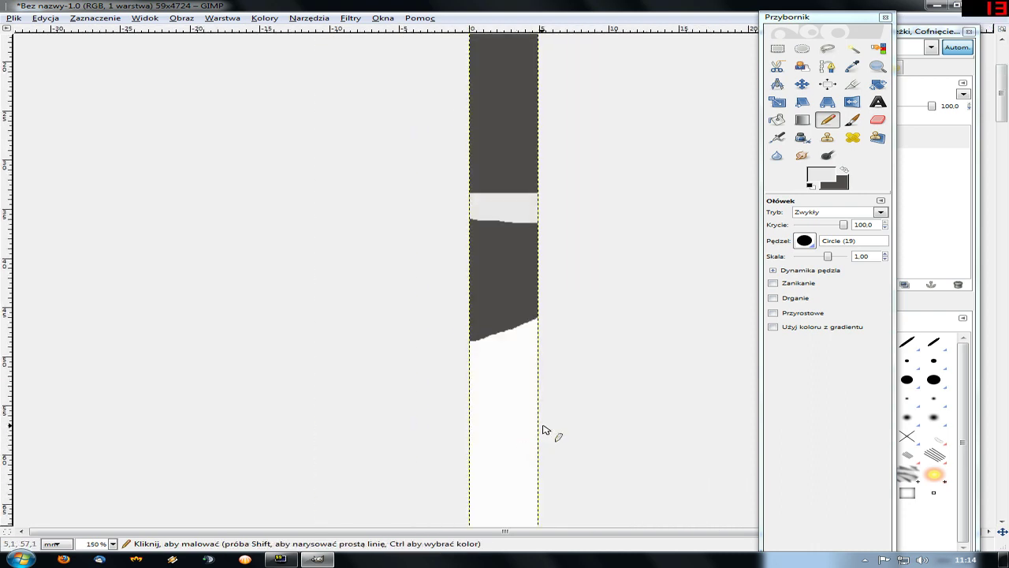
pyautogui.scroll(-1, 547, 387)
pyautogui.moveTo(472, 280)
pyautogui.mouseDown()
pyautogui.moveTo(530, 288)
pyautogui.moveTo(465, 314)
pyautogui.moveTo(541, 300)
pyautogui.moveTo(428, 378)
pyautogui.moveTo(521, 339)
pyautogui.mouseUp()
pyautogui.moveTo(554, 345)
pyautogui.mouseDown()
pyautogui.moveTo(444, 431)
pyautogui.moveTo(567, 405)
pyautogui.moveTo(471, 465)
pyautogui.moveTo(417, 480)
pyautogui.moveTo(500, 492)
pyautogui.moveTo(510, 512)
pyautogui.mouseUp()
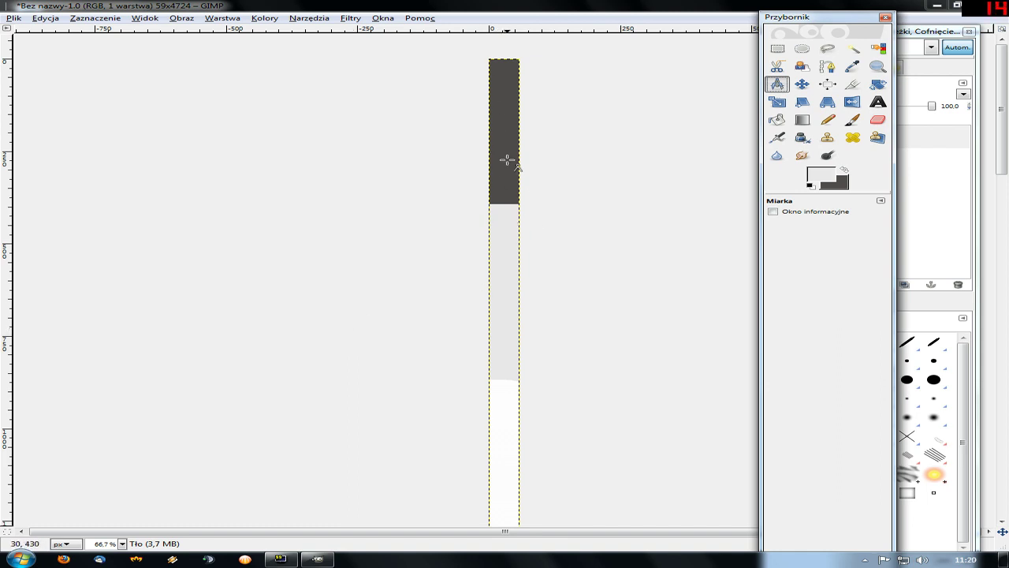
pyautogui.scroll(2, 500, 178)
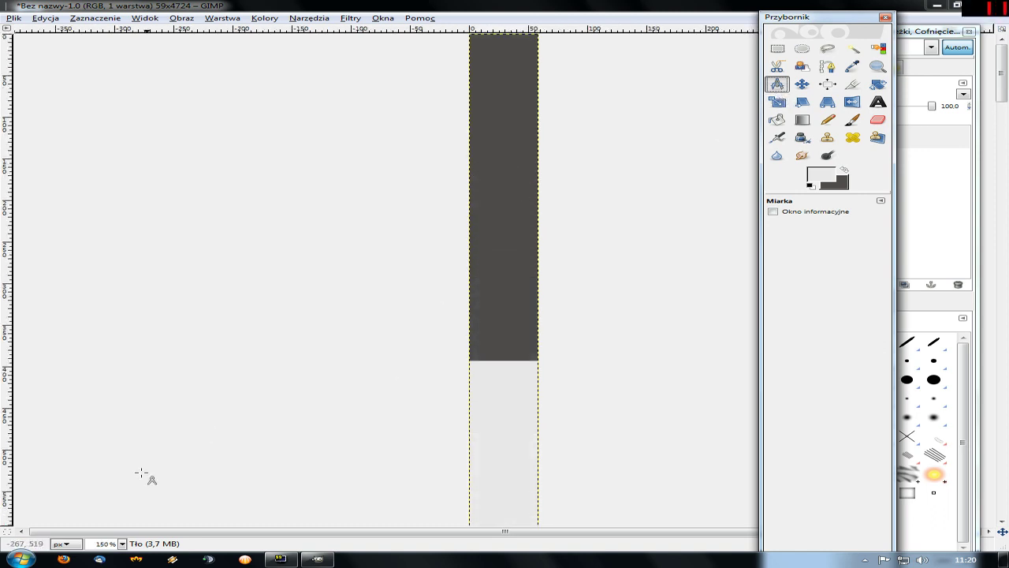
# Step: Switch the status-bar units to pixels and zoom to the dark band's bottom edge
pyautogui.click(63, 543)
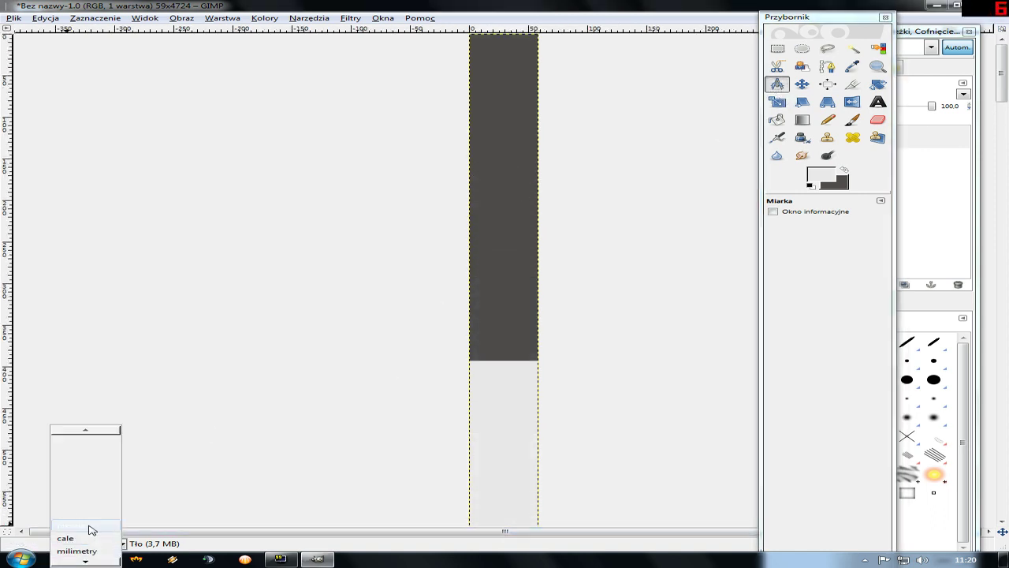
pyautogui.click(79, 531)
pyautogui.scroll(1, 500, 357)
pyautogui.scroll(4, 501, 357)
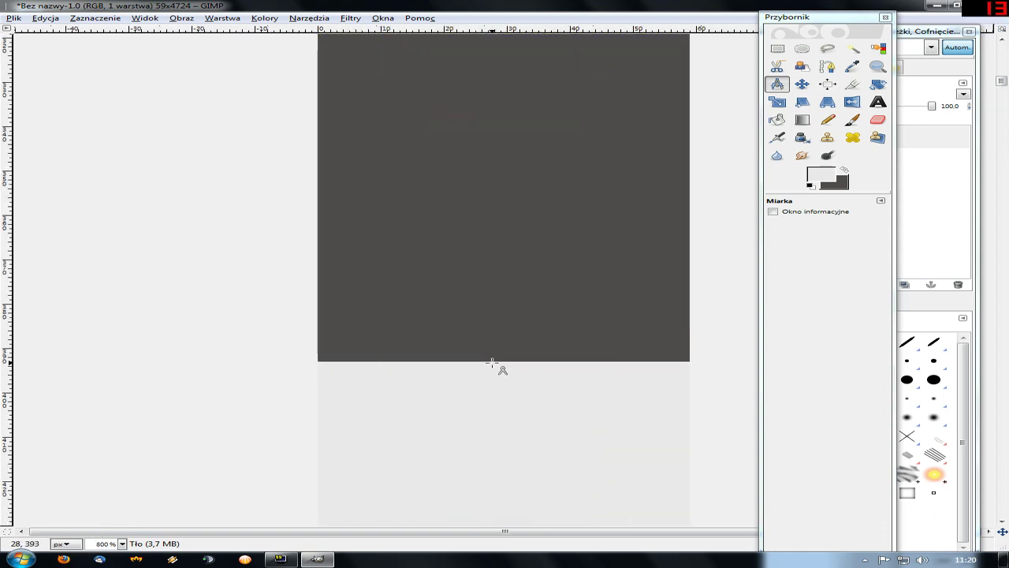
pyautogui.scroll(2, 492, 356)
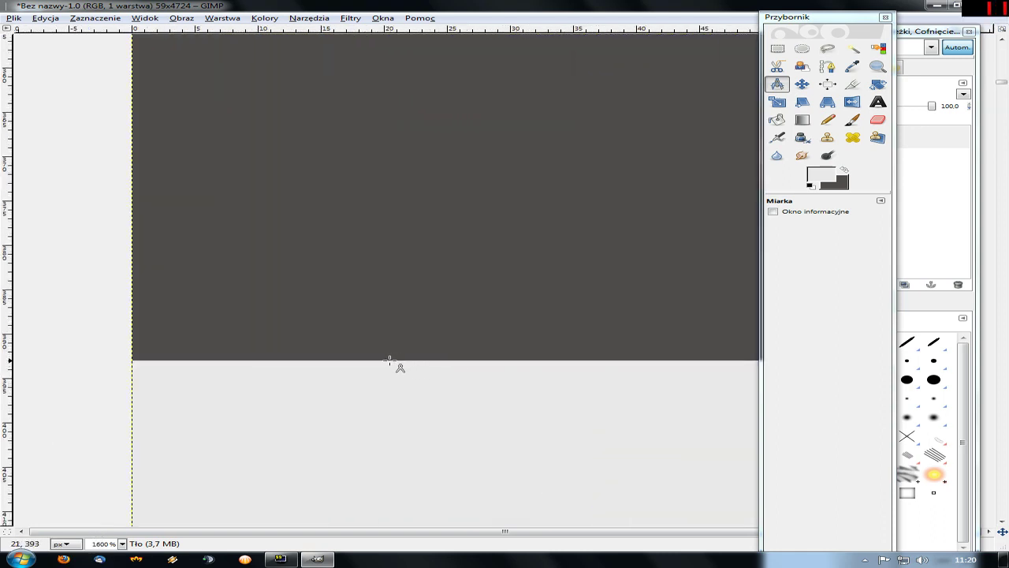
pyautogui.scroll(3, 176, 362)
pyautogui.scroll(1, 176, 360)
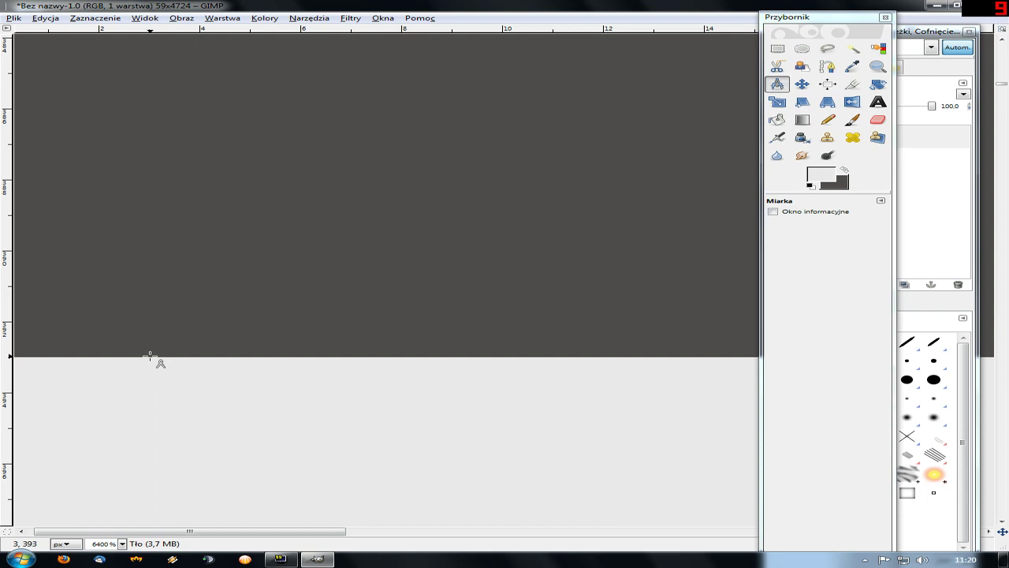
pyautogui.scroll(-2, 152, 356)
pyautogui.scroll(-2, 153, 354)
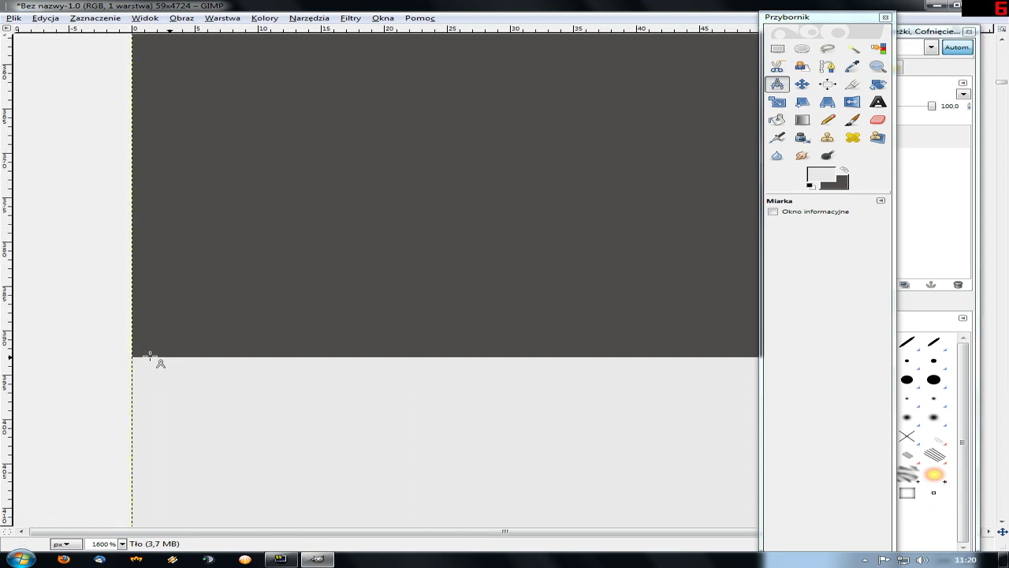
pyautogui.scroll(-1, 356, 379)
pyautogui.scroll(-1, 411, 374)
pyautogui.scroll(-1, 411, 374)
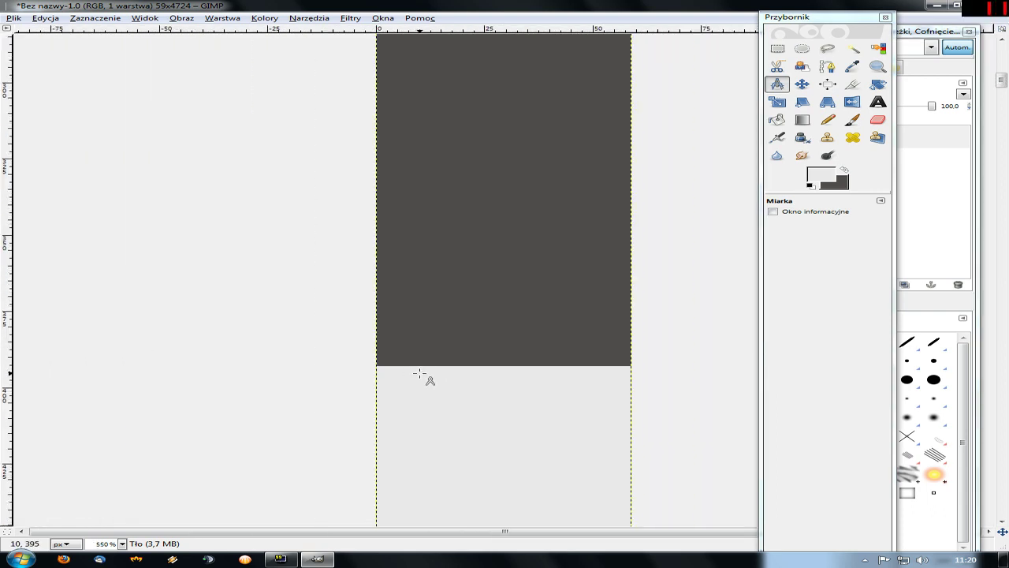
pyautogui.scroll(-1, 419, 374)
pyautogui.scroll(-1, 422, 376)
pyautogui.scroll(-1, 420, 374)
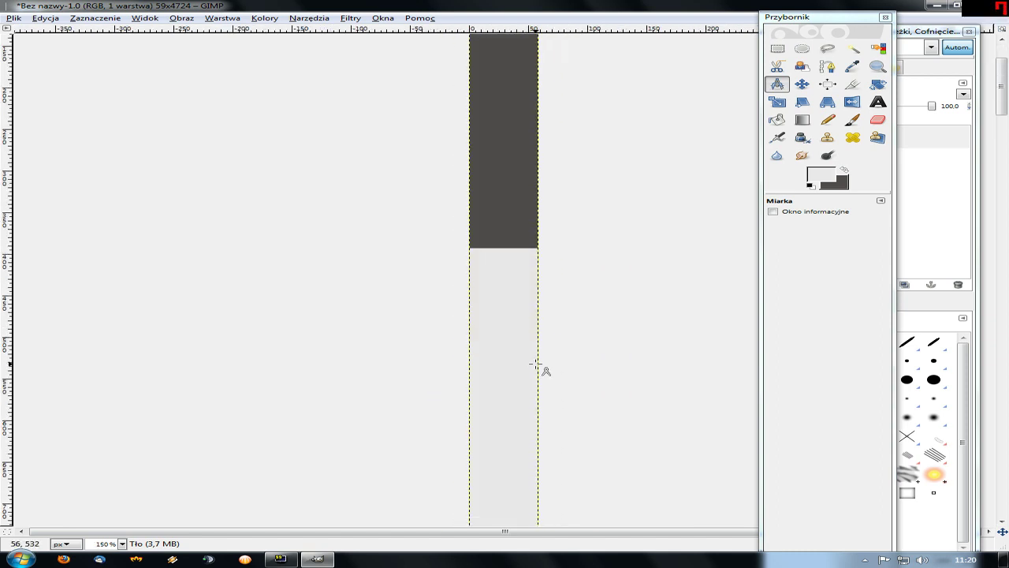
pyautogui.scroll(-1, 529, 370)
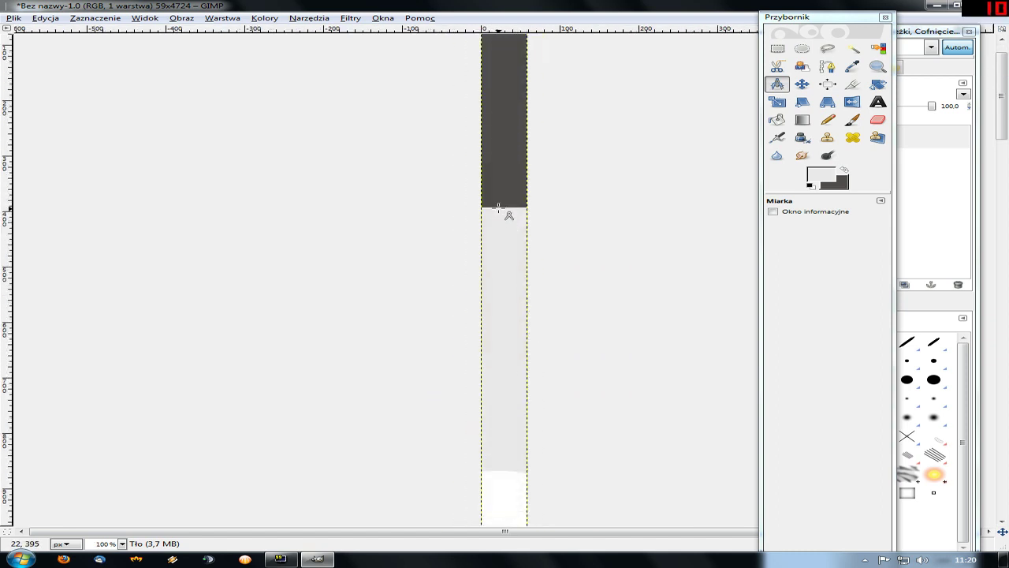
# Step: Measure 393 px at 90° straight down from the dark band's bottom edge
pyautogui.moveTo(498, 206); pyautogui.dragTo(499, 477)
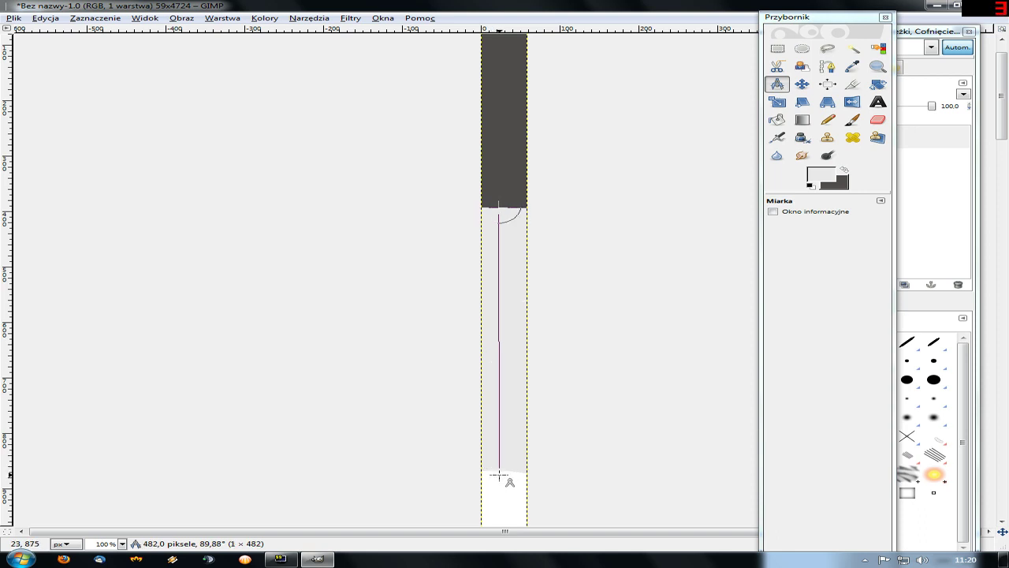
pyautogui.moveTo(499, 475); pyautogui.dragTo(498, 426)
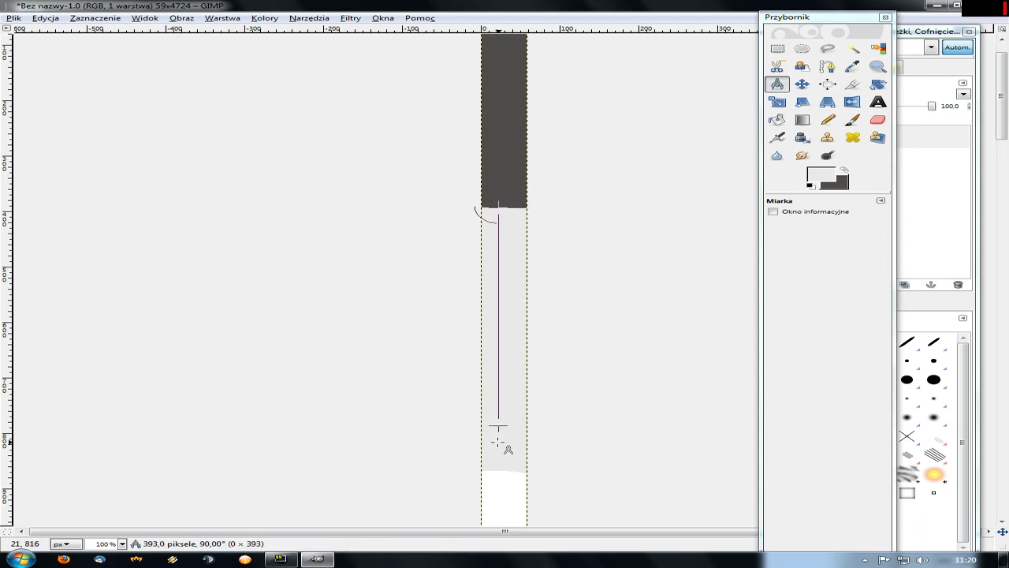
pyautogui.scroll(3, 496, 429)
pyautogui.scroll(2, 468, 390)
pyautogui.scroll(2, 432, 408)
pyautogui.scroll(2, 428, 411)
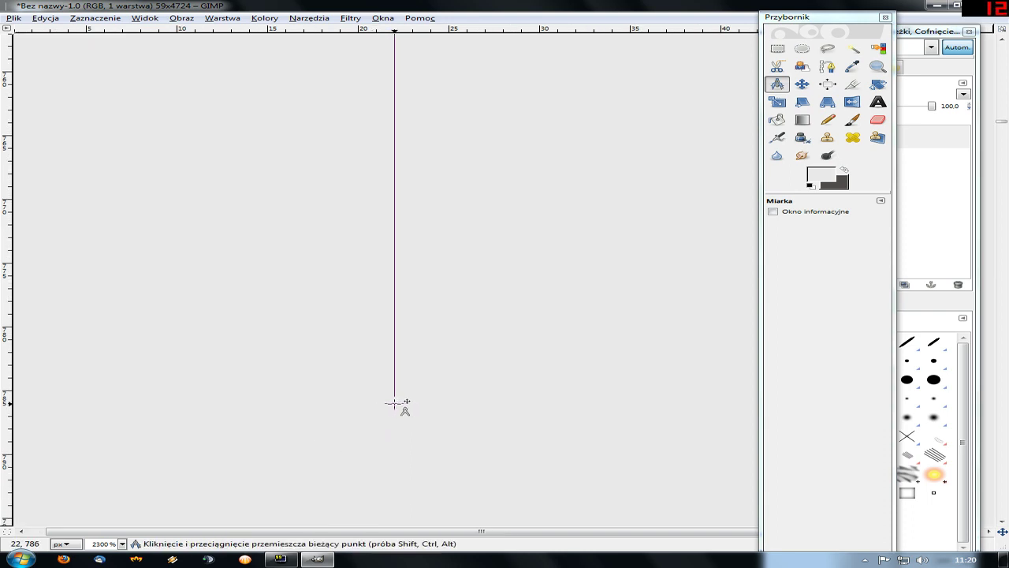
# Step: Draw a thin dark grey pencil line across the full strip width at 787 px down
pyautogui.click(394, 404)
pyautogui.scroll(-2, 398, 407)
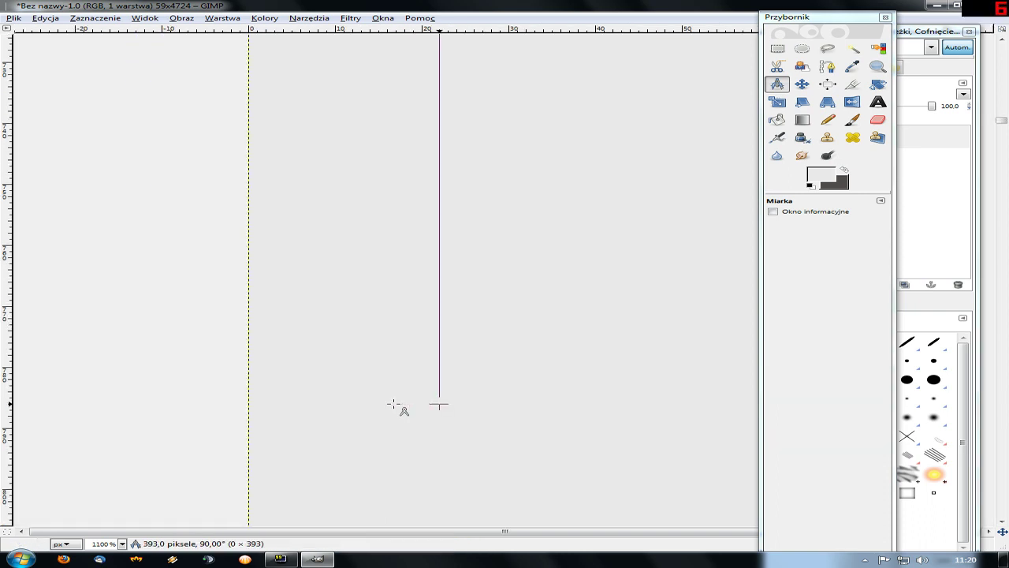
pyautogui.click(842, 171)
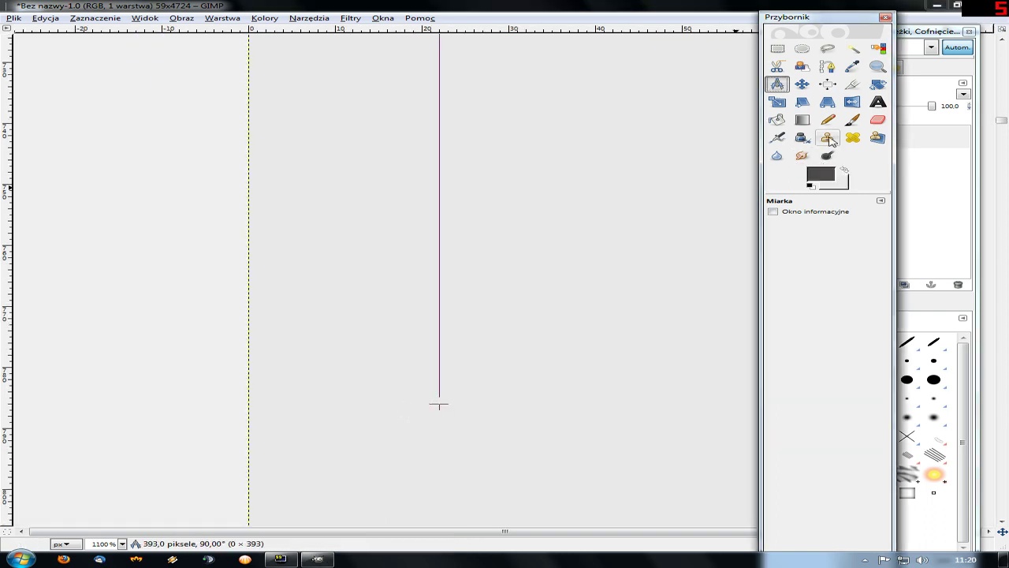
pyautogui.click(827, 120)
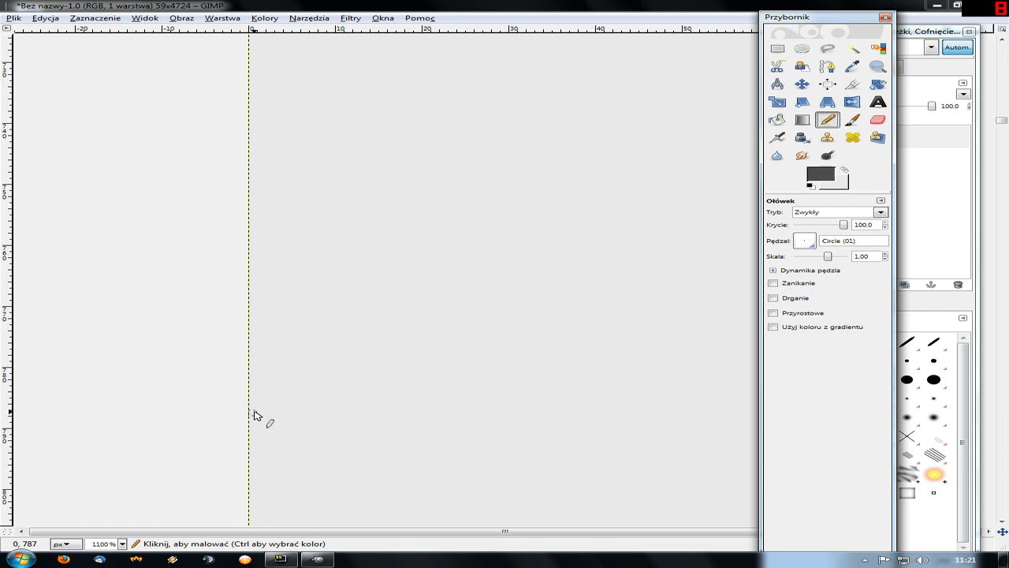
pyautogui.moveTo(254, 412); pyautogui.dragTo(548, 418)
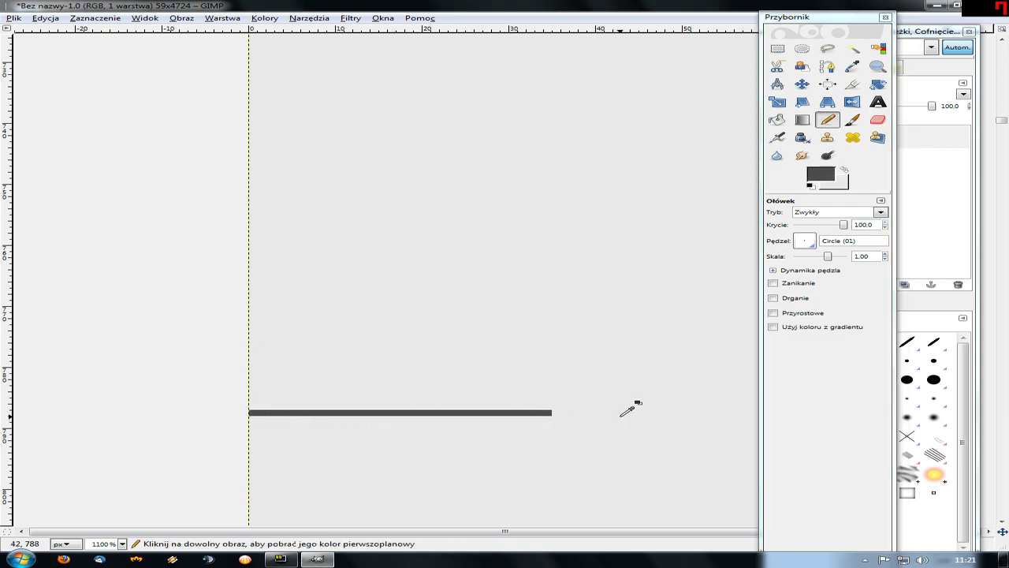
pyautogui.scroll(-1, 619, 414)
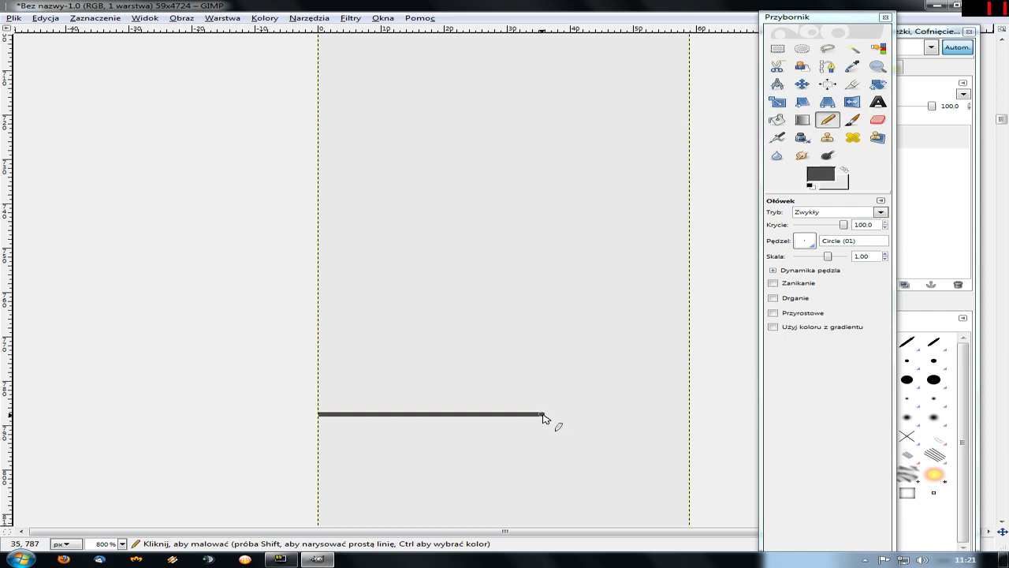
pyautogui.moveTo(543, 418); pyautogui.dragTo(687, 417)
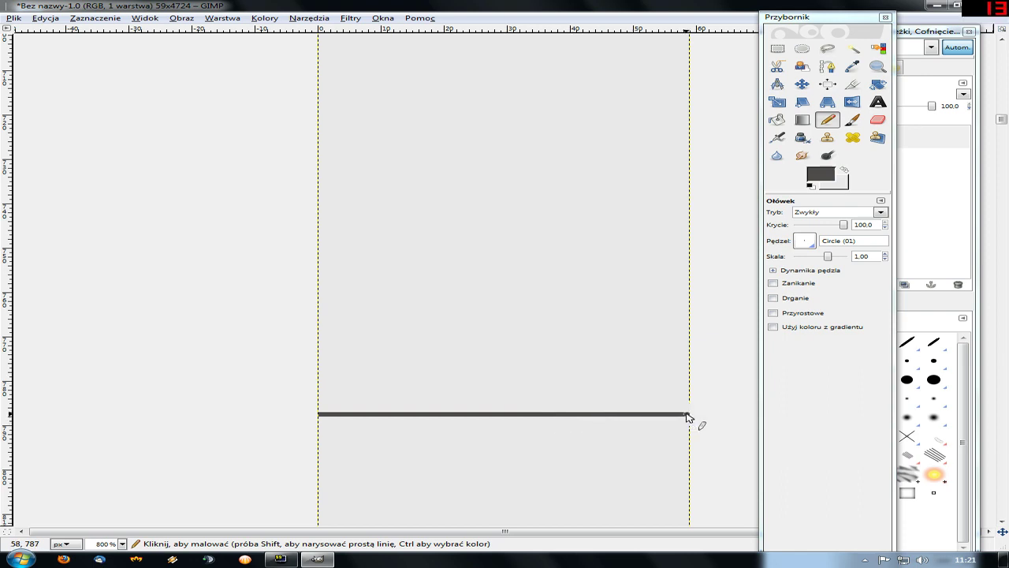
pyautogui.click(779, 49)
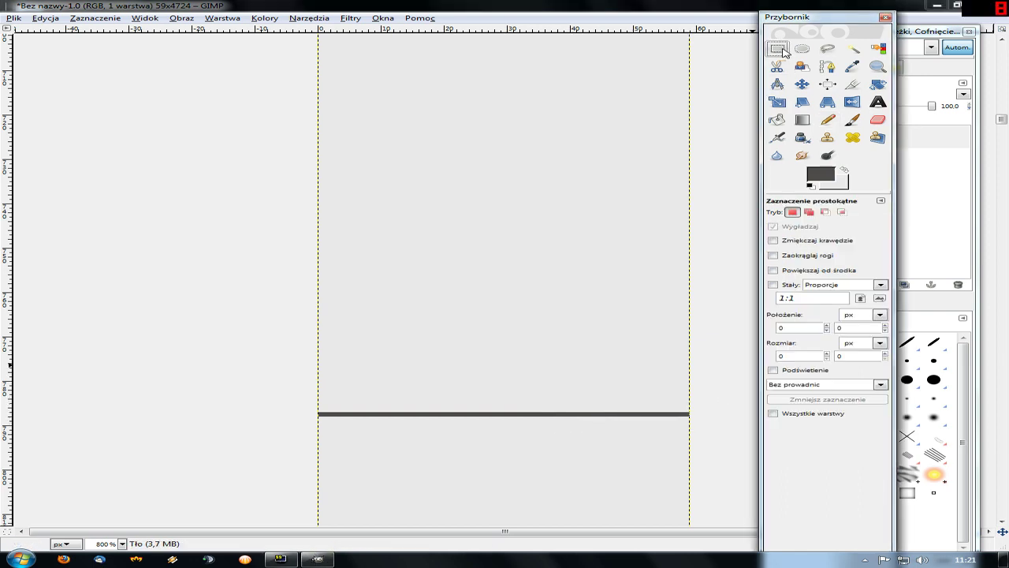
# Step: Start a rectangular selection at the image's top-left corner
pyautogui.keyDown('ctrl'); pyautogui.scroll(-2, 631, 239); pyautogui.keyUp('ctrl')
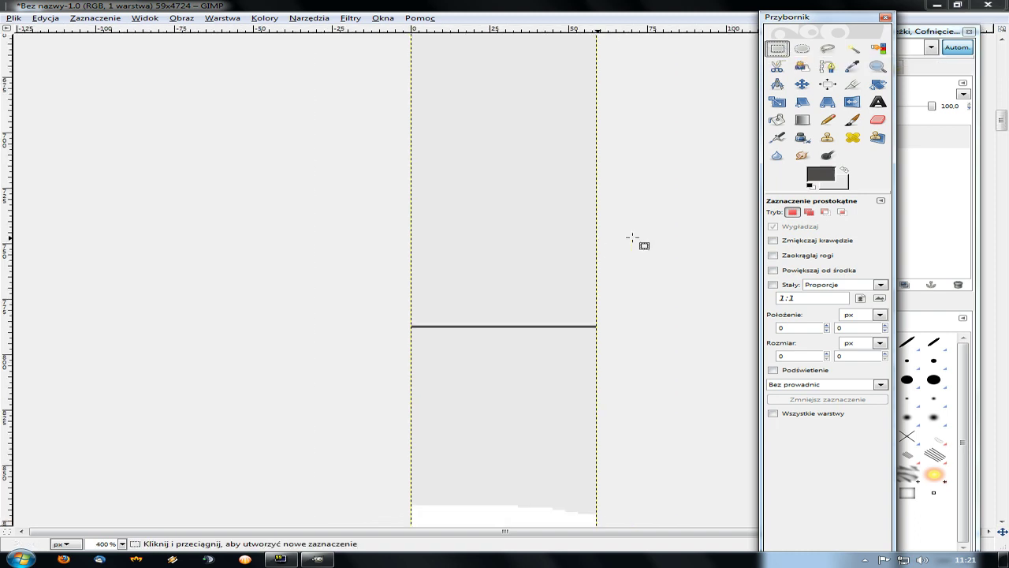
pyautogui.hotkey('ctrl', ',')
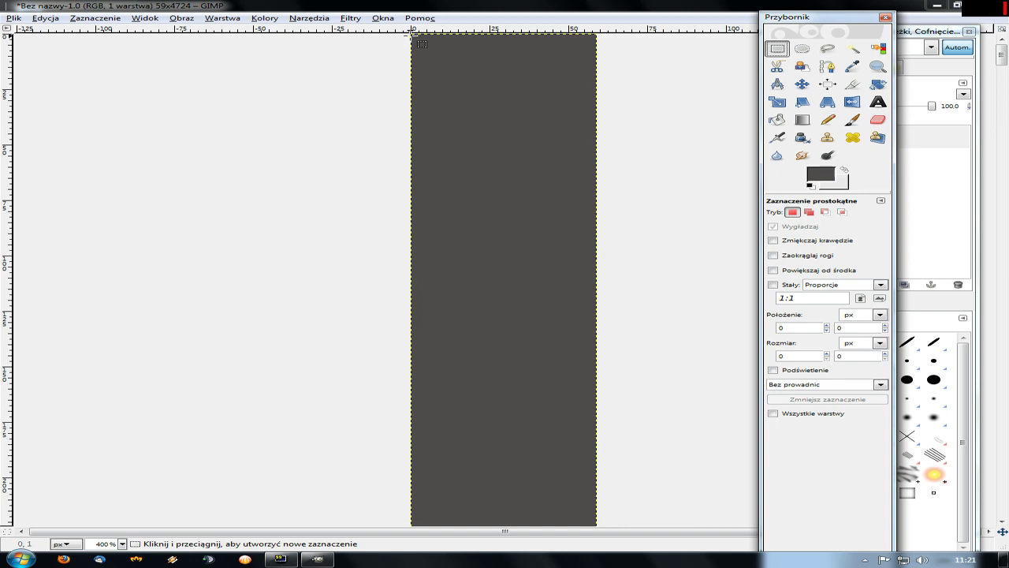
pyautogui.keyDown('ctrl'); pyautogui.scroll(3, 412, 35); pyautogui.keyUp('ctrl')
pyautogui.keyDown('ctrl'); pyautogui.scroll(2, 419, 36); pyautogui.keyUp('ctrl')
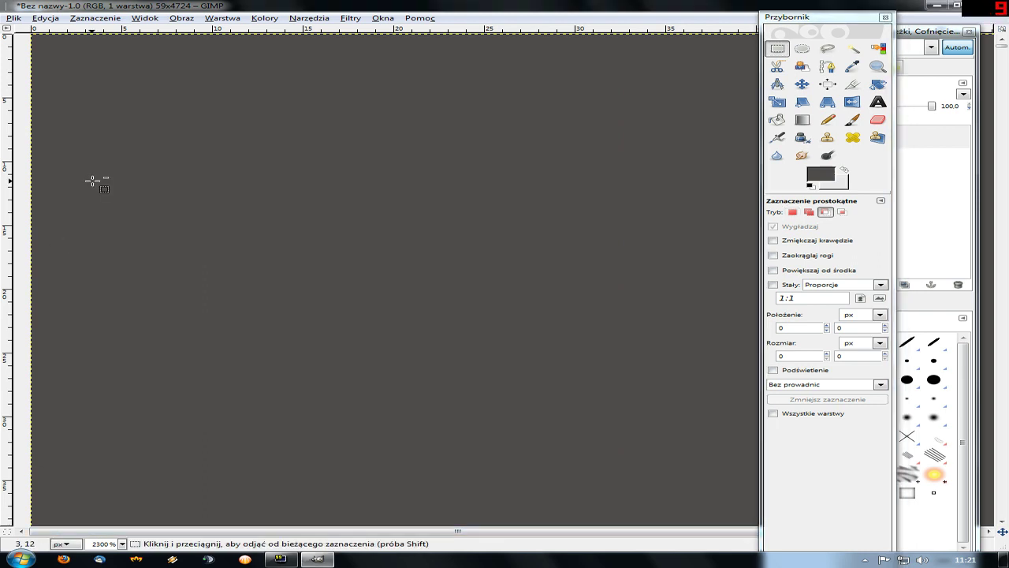
pyautogui.keyDown('ctrl'); pyautogui.scroll(-1, 95, 181); pyautogui.keyUp('ctrl')
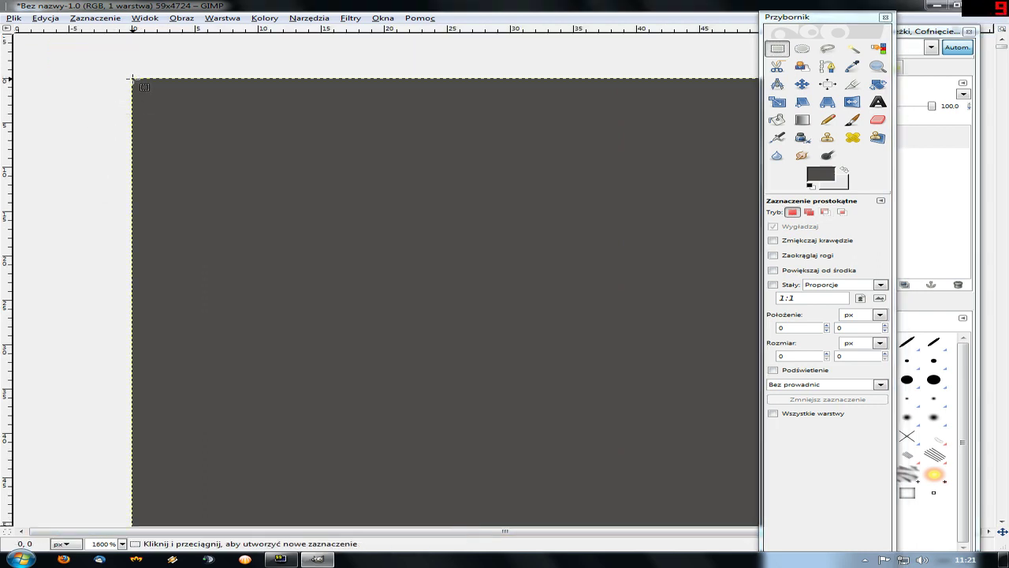
pyautogui.moveTo(133, 79)
pyautogui.mouseDown()
pyautogui.moveTo(581, 354)
pyautogui.moveTo(724, 486)
pyautogui.mouseUp()
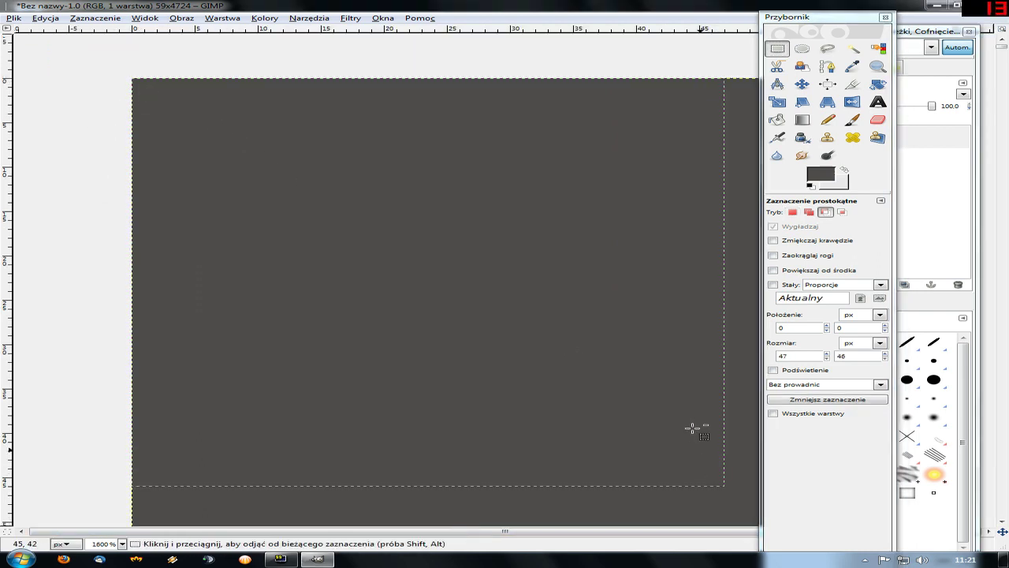
pyautogui.keyDown('ctrl'); pyautogui.scroll(-3, 682, 425); pyautogui.keyUp('ctrl')
pyautogui.keyDown('ctrl'); pyautogui.scroll(-2, 633, 405); pyautogui.keyUp('ctrl')
# Step: Stretch the selection down to the dark line until it measures 59×787 px
pyautogui.moveTo(543, 239)
pyautogui.mouseDown()
pyautogui.moveTo(533, 308)
pyautogui.moveTo(570, 500)
pyautogui.mouseUp()
pyautogui.keyDown('ctrl'); pyautogui.scroll(-1, 552, 473); pyautogui.keyUp('ctrl')
pyautogui.keyDown('ctrl'); pyautogui.scroll(-1, 533, 448); pyautogui.keyUp('ctrl')
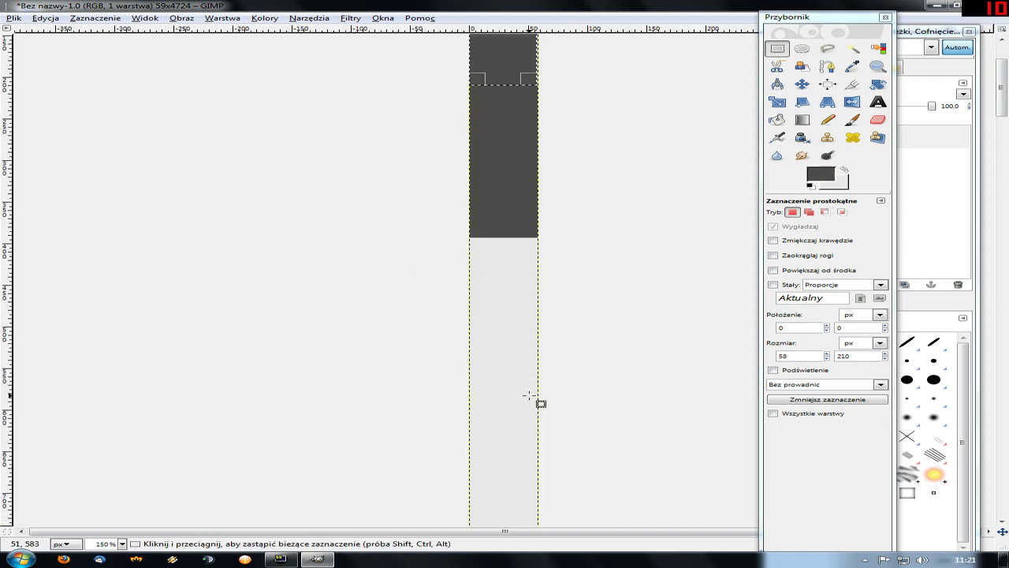
pyautogui.moveTo(542, 85)
pyautogui.mouseDown()
pyautogui.moveTo(510, 244)
pyautogui.moveTo(527, 467)
pyautogui.mouseUp()
pyautogui.scroll(-5, 524, 355)
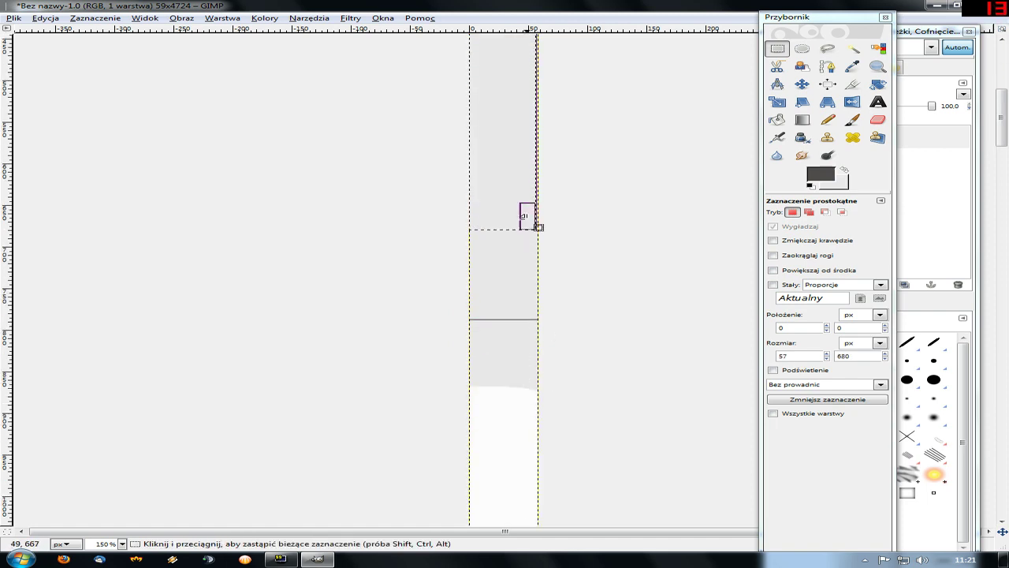
pyautogui.moveTo(539, 227); pyautogui.dragTo(543, 314)
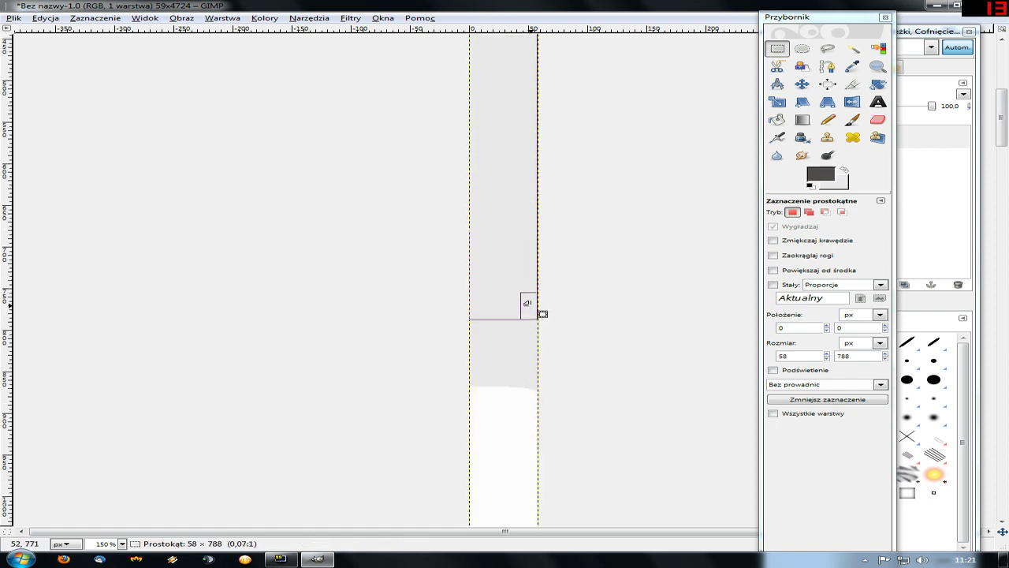
pyautogui.scroll(2, 543, 314)
pyautogui.scroll(2, 568, 300)
pyautogui.scroll(1, 612, 266)
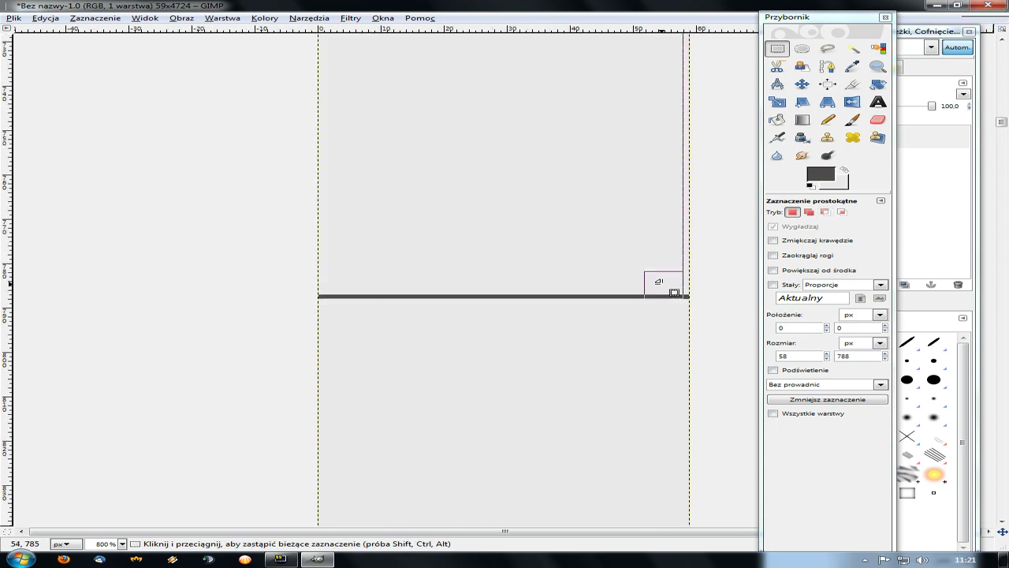
pyautogui.moveTo(674, 293); pyautogui.dragTo(676, 288)
pyautogui.scroll(2, 721, 308)
pyautogui.scroll(2, 543, 315)
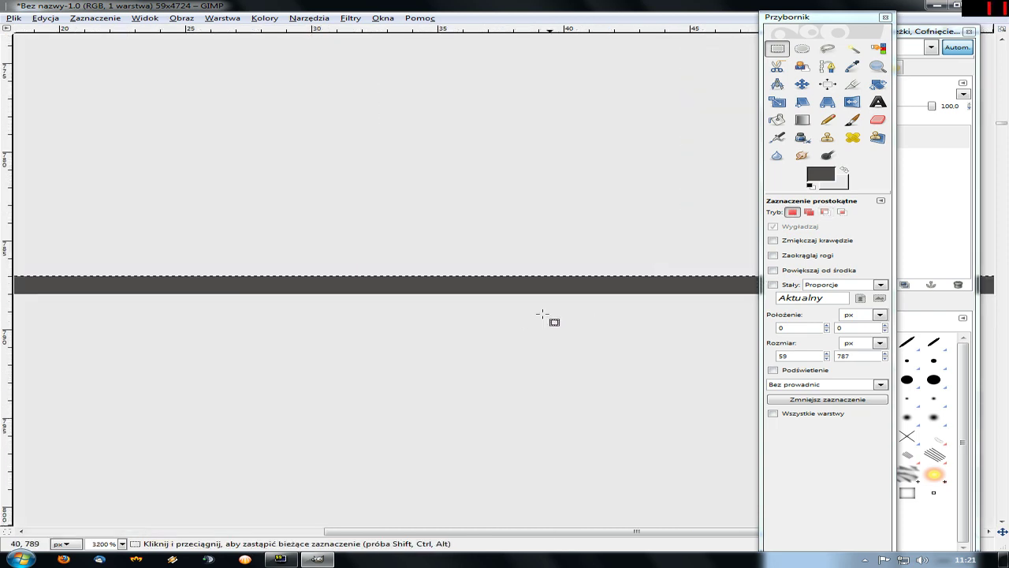
pyautogui.scroll(-1, 543, 315)
pyautogui.scroll(-1, 543, 315)
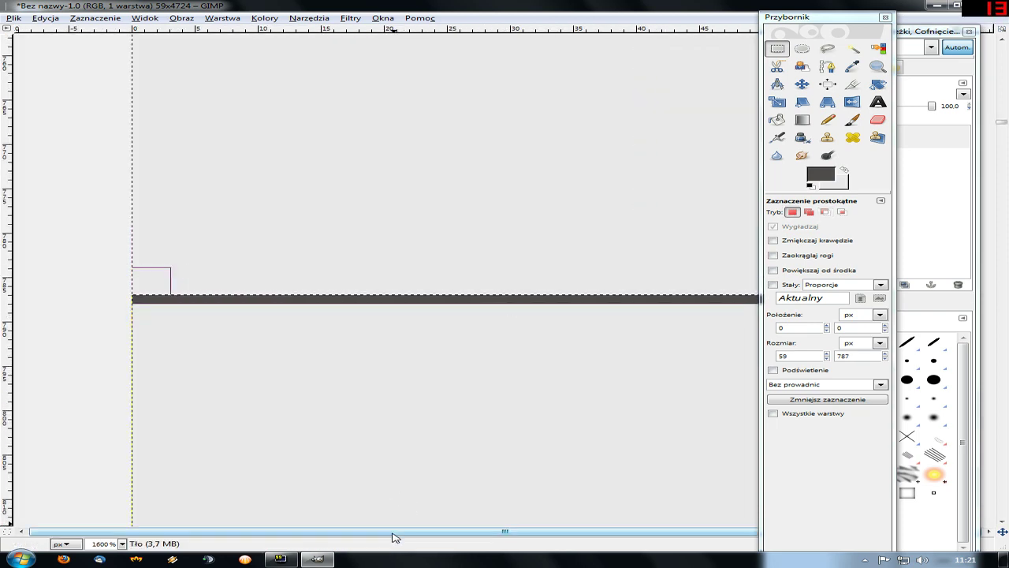
pyautogui.scroll(-1, 604, 342)
pyautogui.scroll(-1, 604, 345)
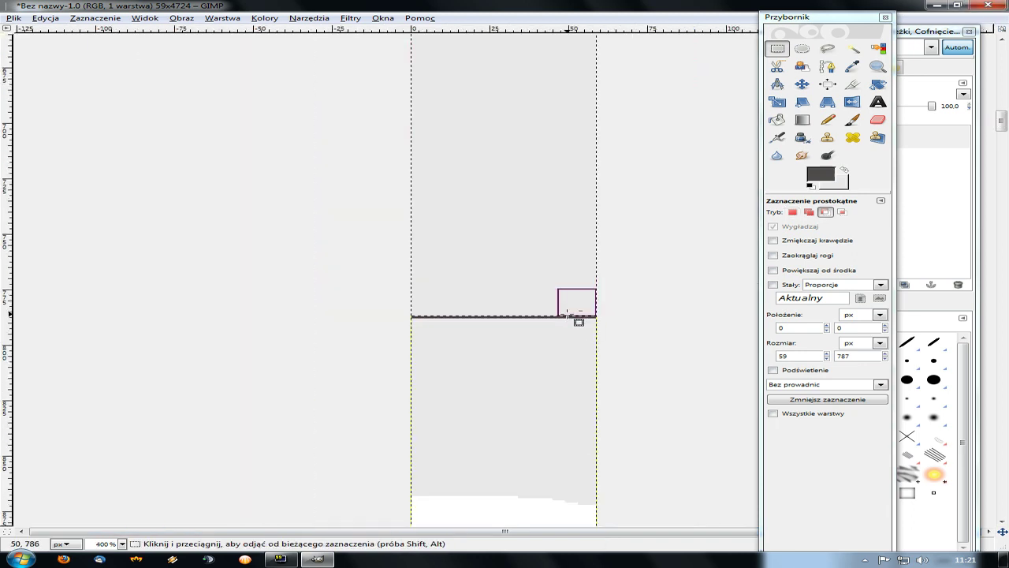
pyautogui.scroll(-3, 568, 313)
pyautogui.scroll(-1, 564, 315)
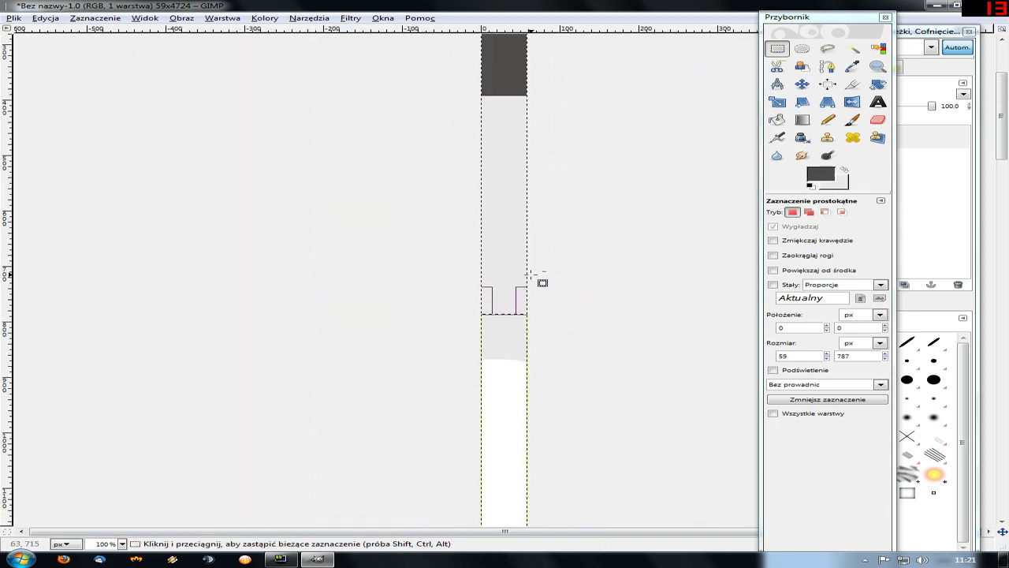
# Step: Copy and paste the selected 787 px band, then move the copy down the strip
pyautogui.hotkey('ctrl', 'c')
pyautogui.hotkey('ctrl', 'v')
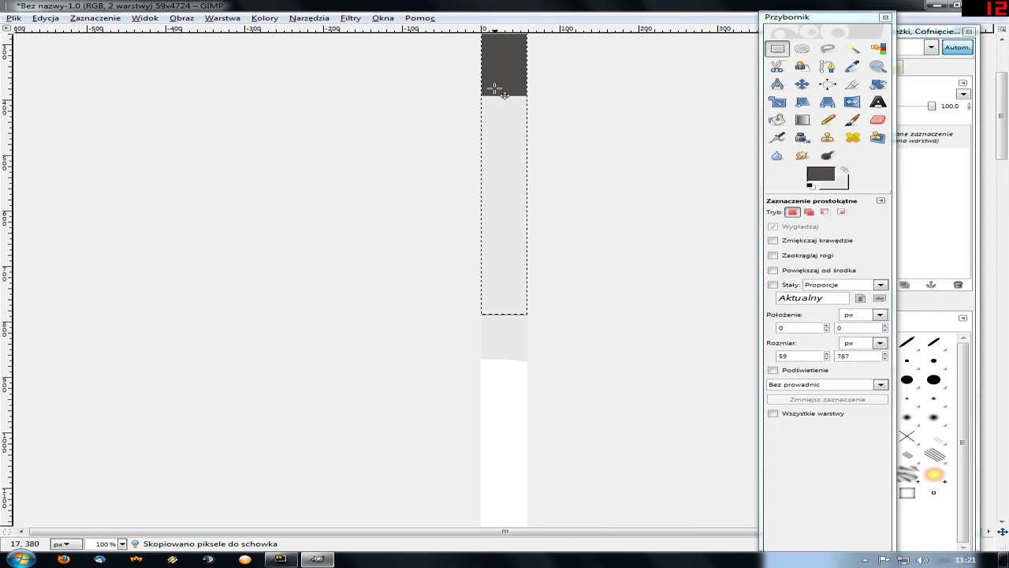
pyautogui.moveTo(495, 88); pyautogui.dragTo(509, 326)
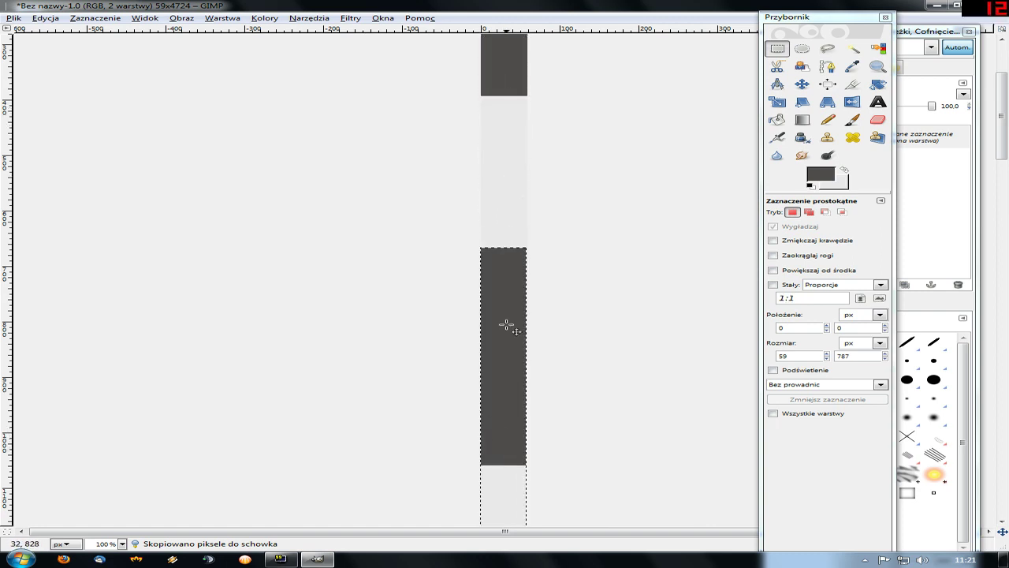
pyautogui.moveTo(513, 271); pyautogui.dragTo(508, 344)
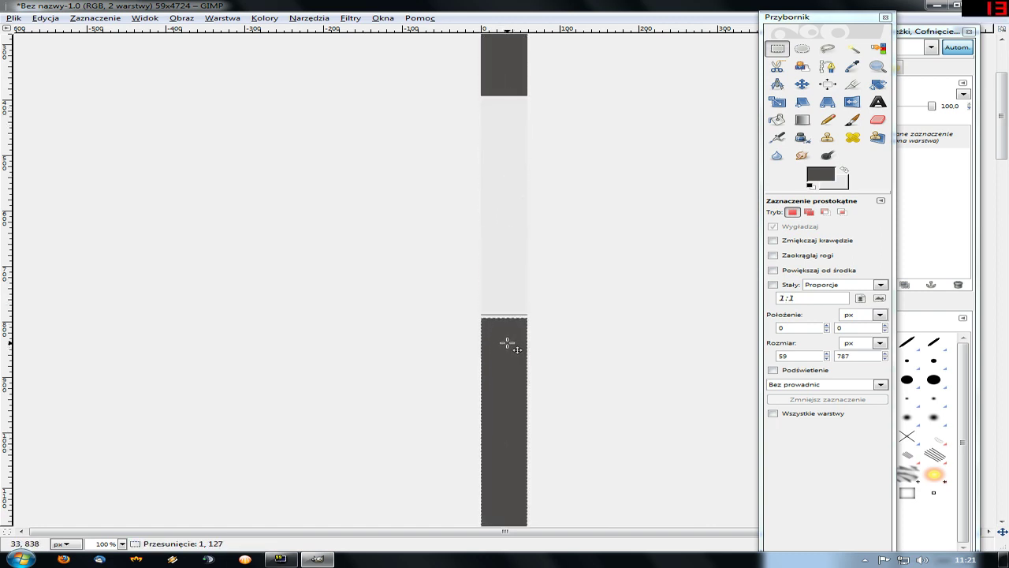
pyautogui.scroll(2, 496, 331)
pyautogui.scroll(2, 489, 327)
pyautogui.scroll(2, 474, 320)
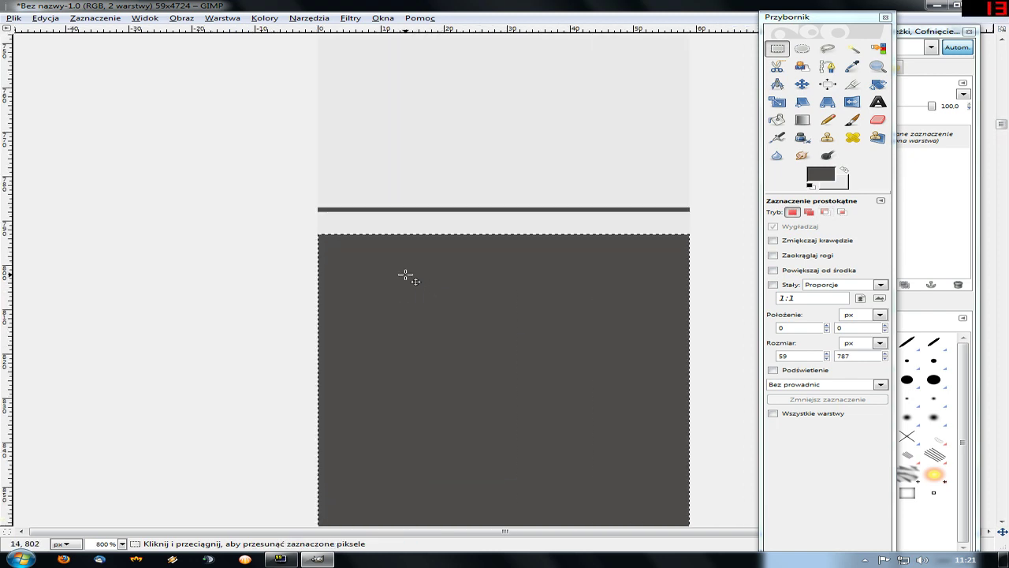
pyautogui.moveTo(405, 275); pyautogui.dragTo(414, 255)
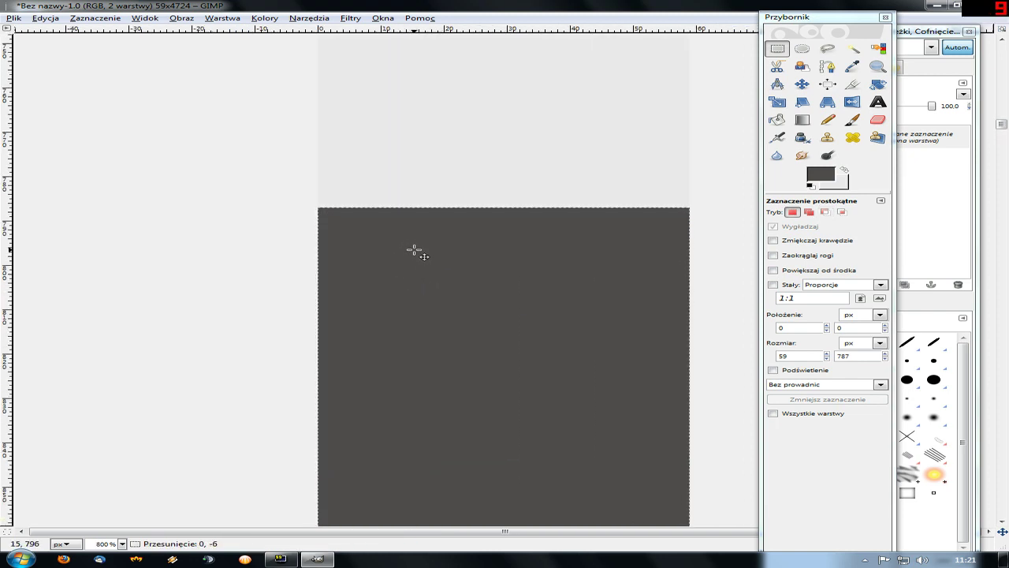
# Step: Nudge the pasted band until its edges align pixel-exactly, then view the whole strip
pyautogui.scroll(-6, 458, 310)
pyautogui.scroll(-1, 459, 311)
pyautogui.scroll(-1, 465, 314)
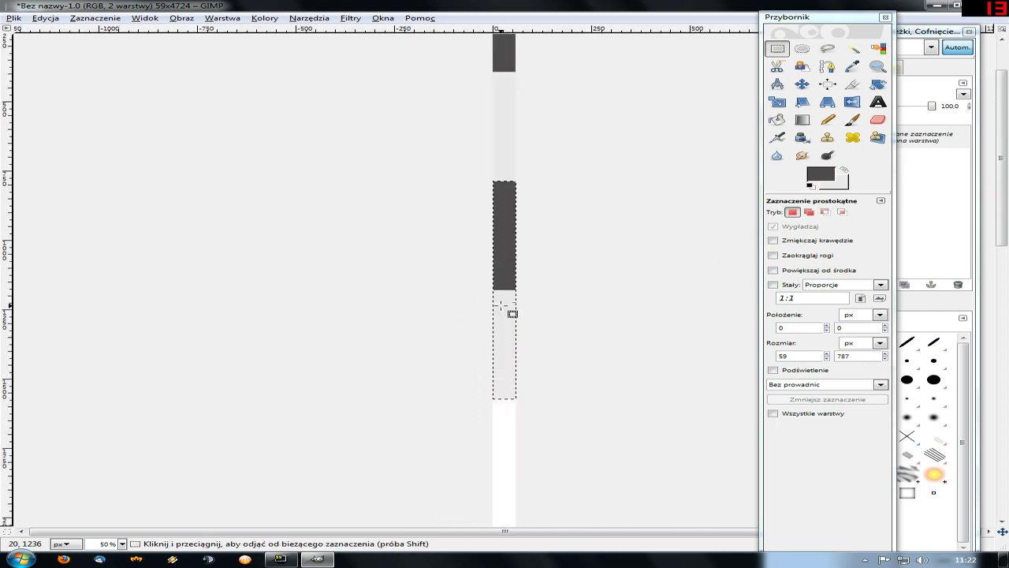
pyautogui.scroll(-1, 497, 314)
pyautogui.scroll(-1, 505, 311)
pyautogui.scroll(5, 509, 276)
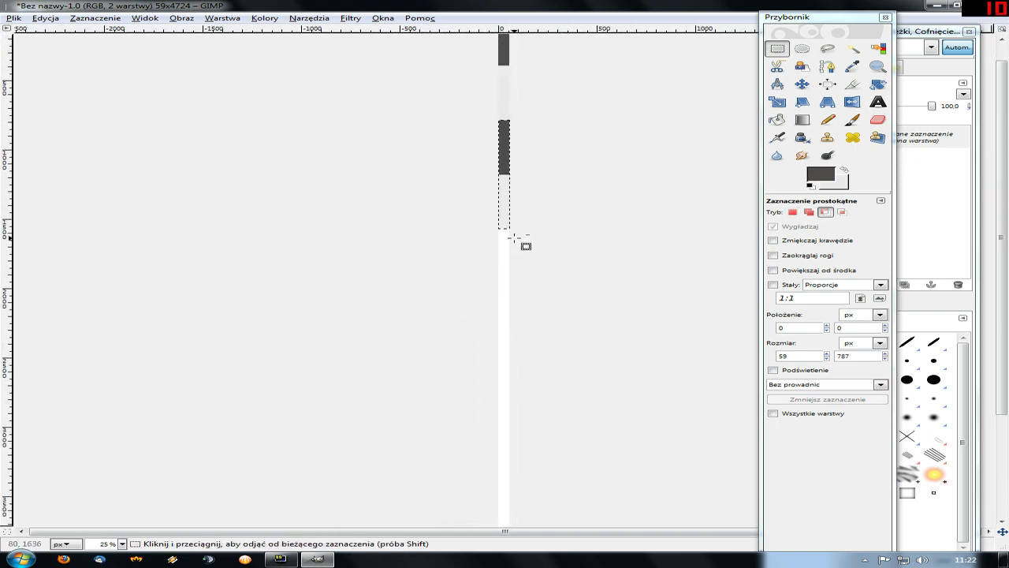
pyautogui.scroll(1, 493, 228)
pyautogui.moveTo(510, 177)
pyautogui.mouseDown()
pyautogui.moveTo(514, 322)
pyautogui.moveTo(513, 313)
pyautogui.mouseUp()
pyautogui.scroll(2, 504, 260)
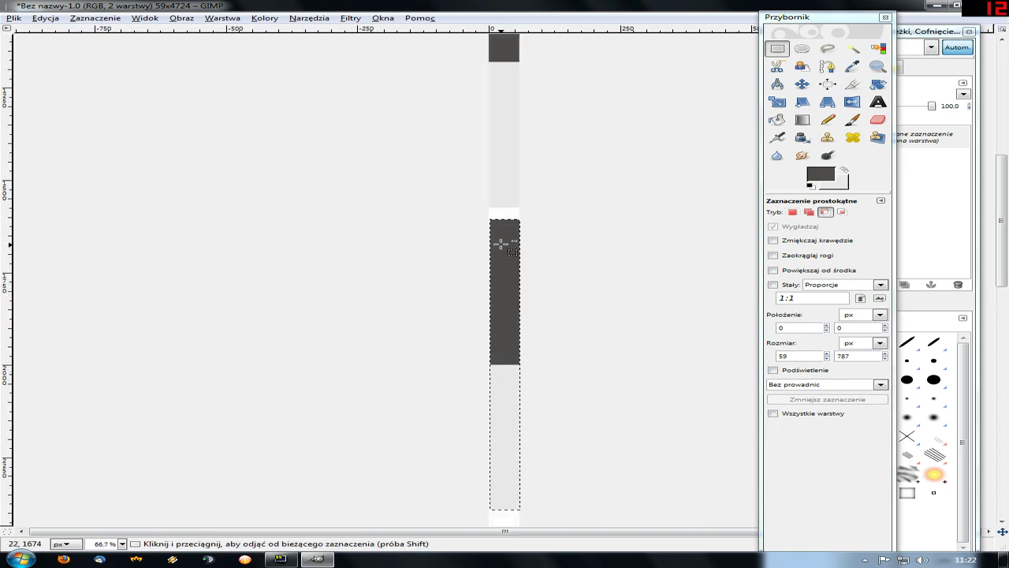
pyautogui.scroll(2, 498, 224)
pyautogui.moveTo(500, 215); pyautogui.dragTo(498, 204)
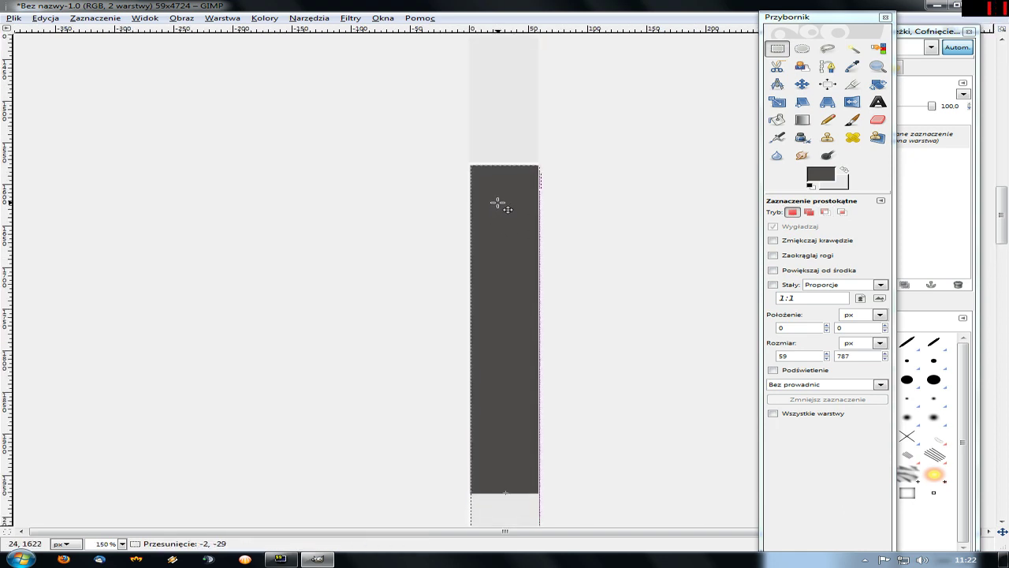
pyautogui.scroll(4, 497, 201)
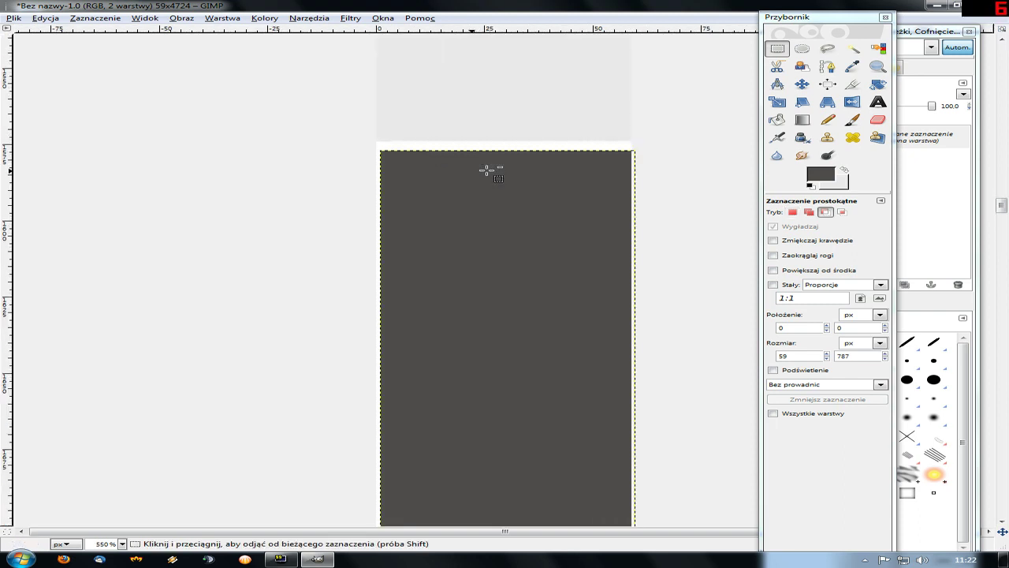
pyautogui.scroll(5, 486, 177)
pyautogui.moveTo(470, 417); pyautogui.dragTo(467, 407)
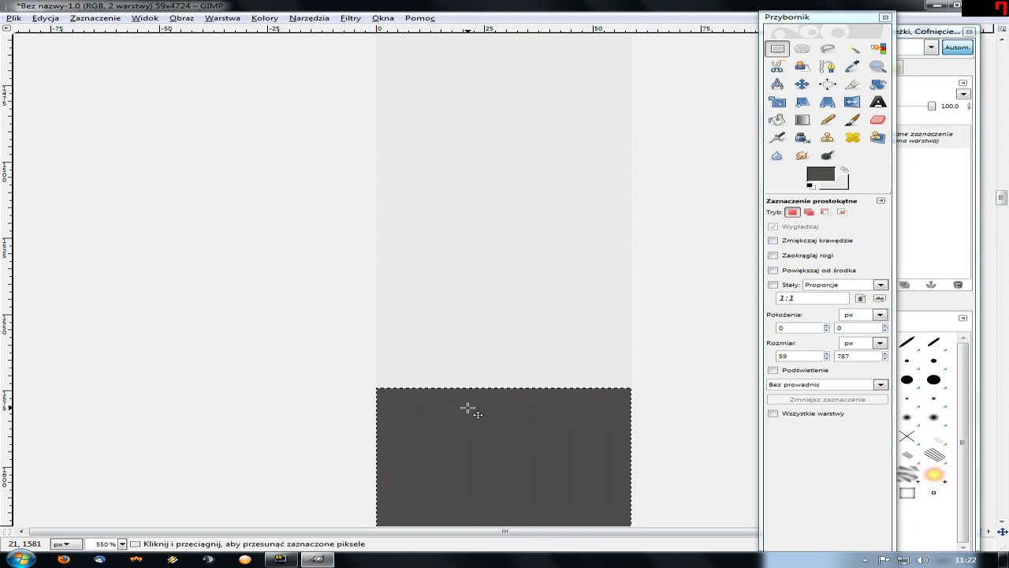
pyautogui.hotkey('shift', 'ctrl', 'j')
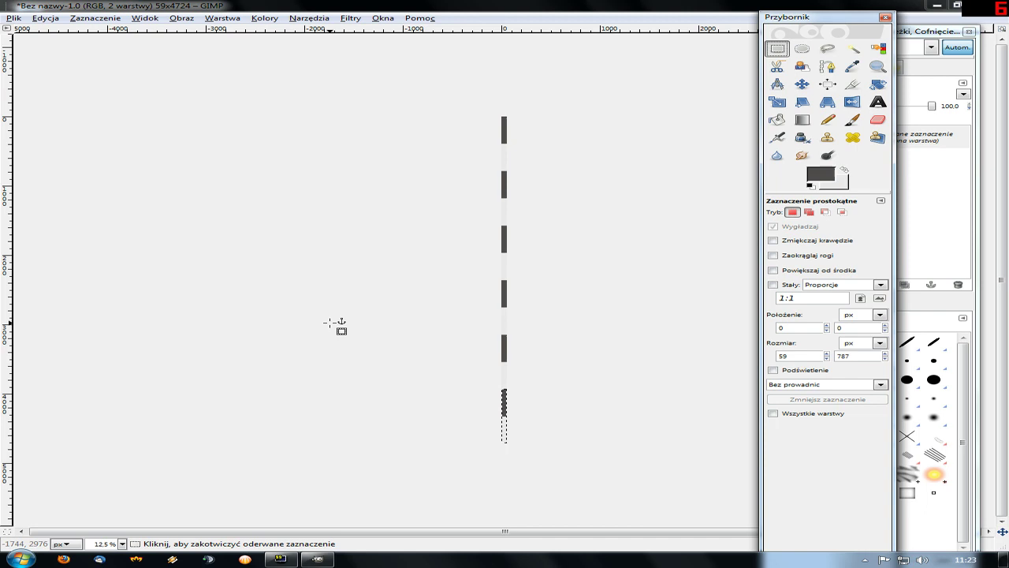
# Step: Save the image as ramkapion.xcf in GIMP XCF format
pyautogui.click(14, 19)
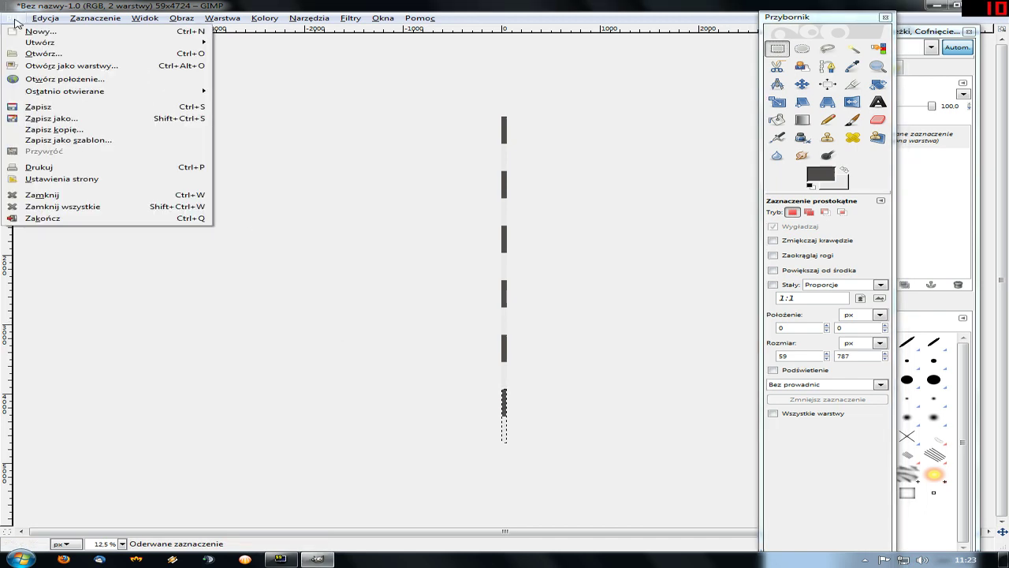
pyautogui.click(86, 121)
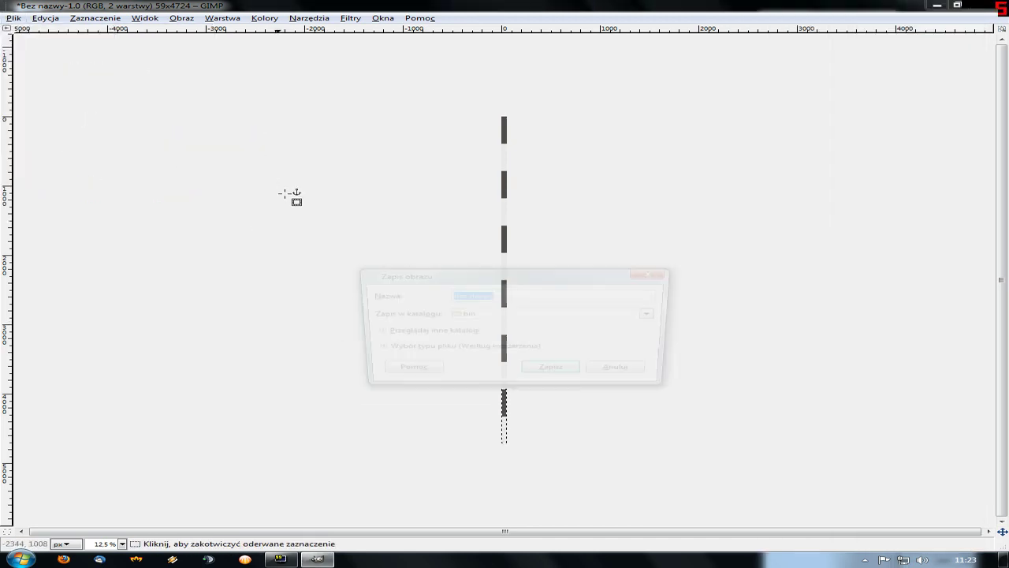
pyautogui.write('ramkapion')
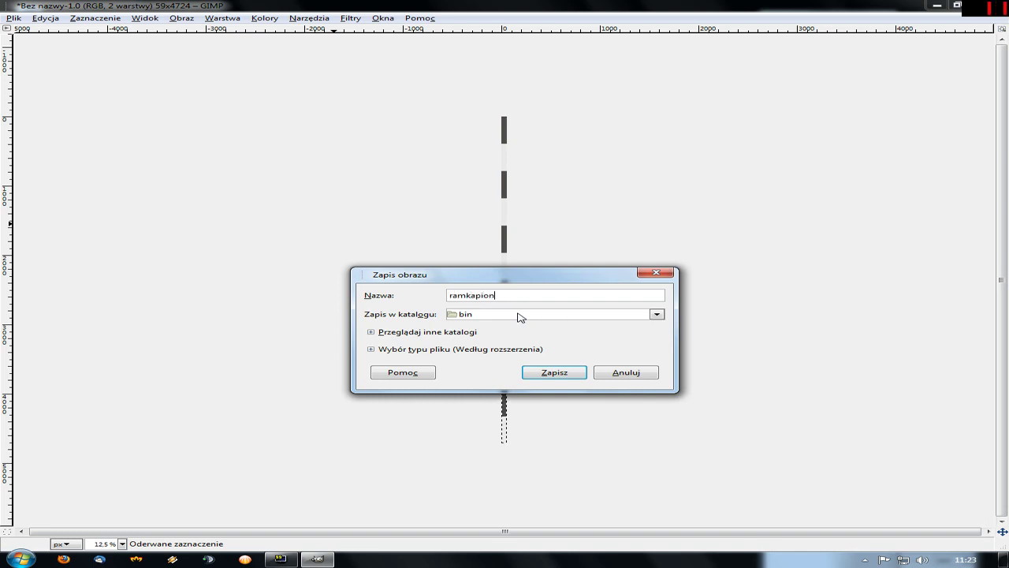
pyautogui.click(371, 349)
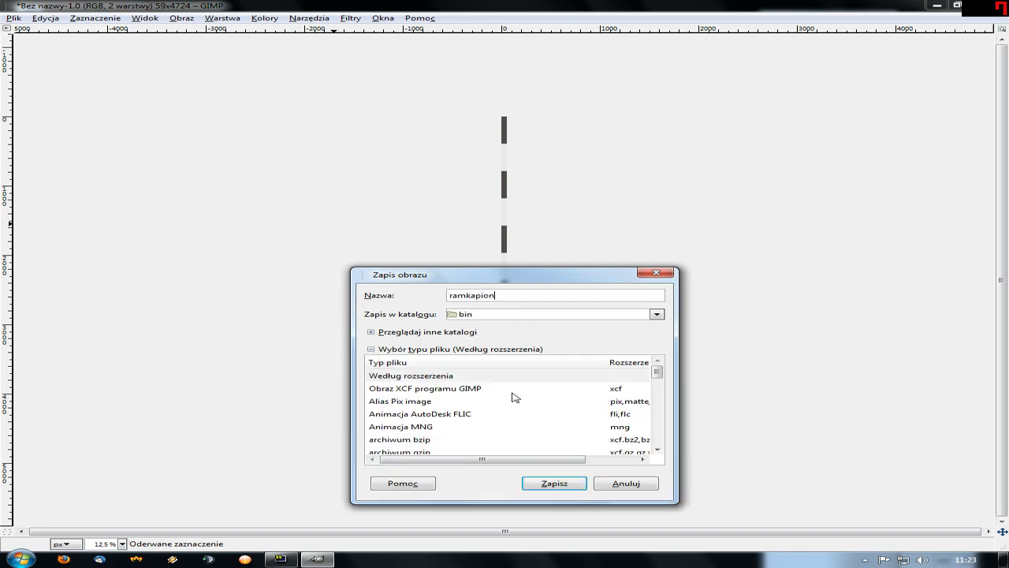
pyautogui.click(451, 390)
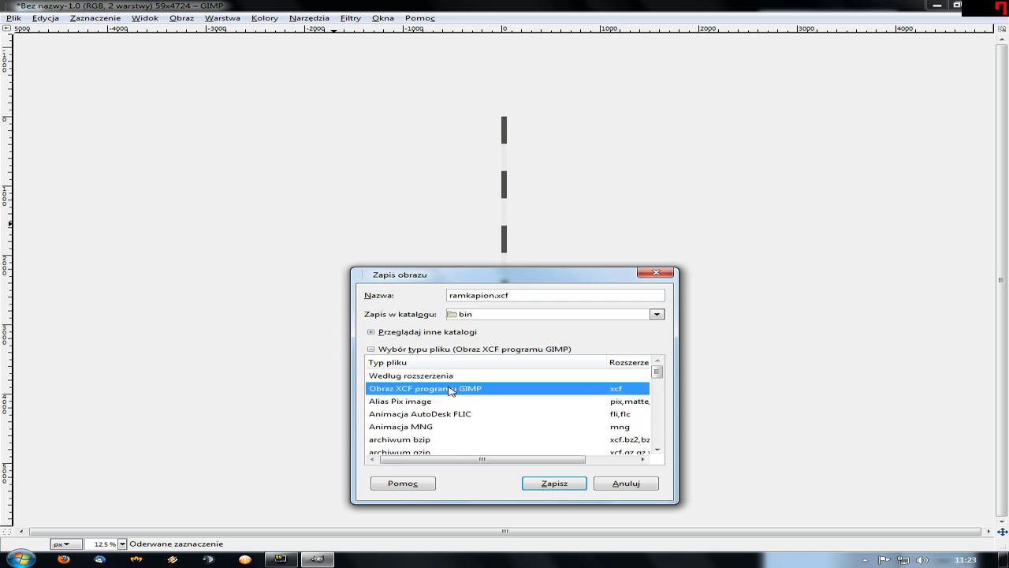
pyautogui.click(560, 488)
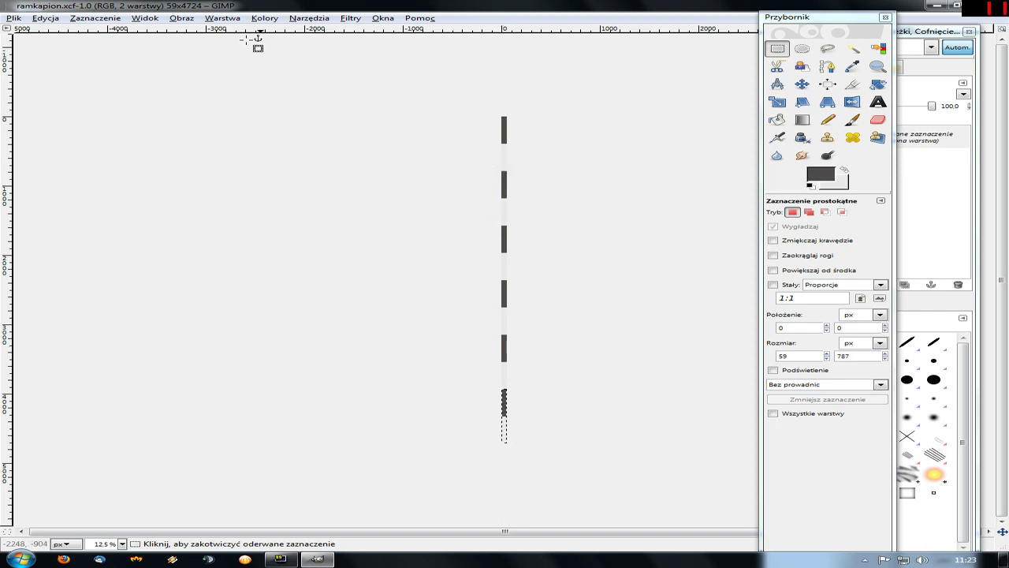
# Step: Rotate the image 90° counter-clockwise into a horizontal 4724x59 px strip
pyautogui.press('m')
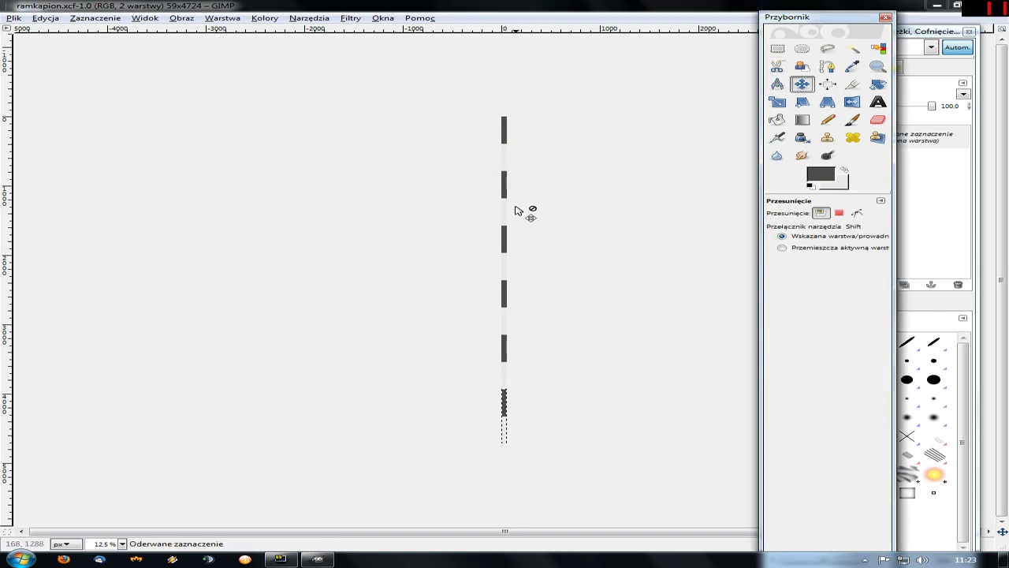
pyautogui.rightClick(505, 206)
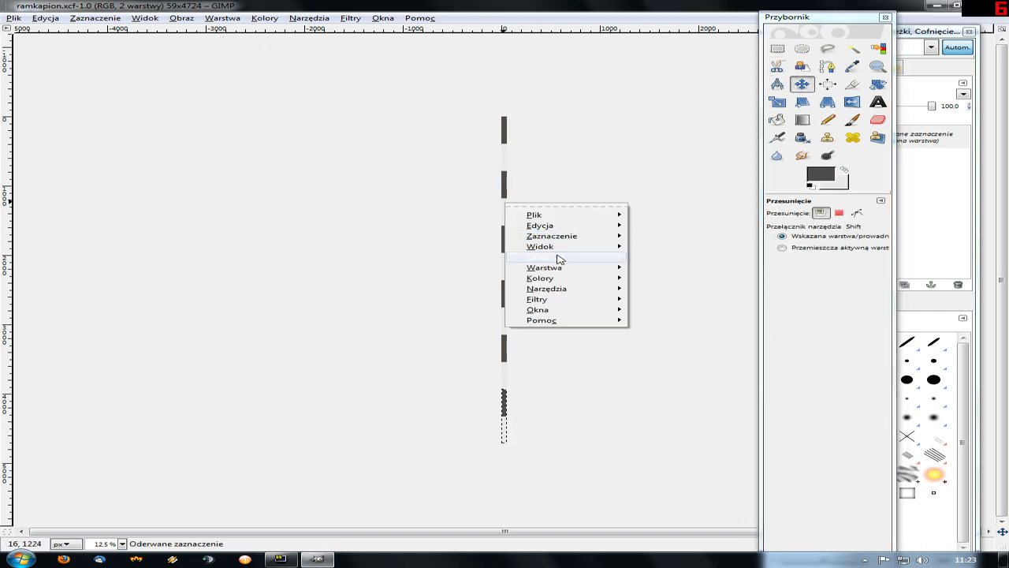
pyautogui.moveTo(539, 257)
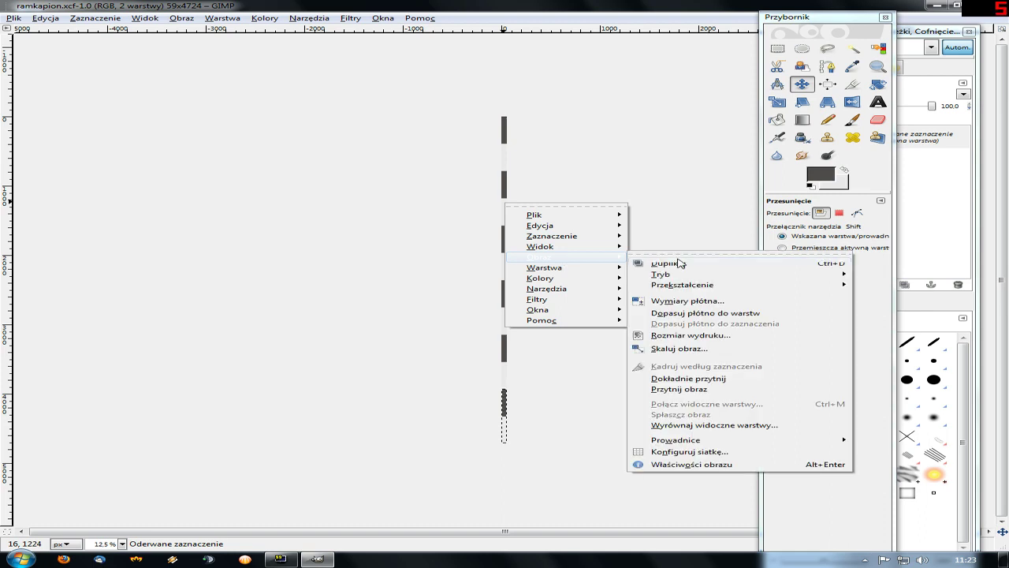
pyautogui.moveTo(737, 285)
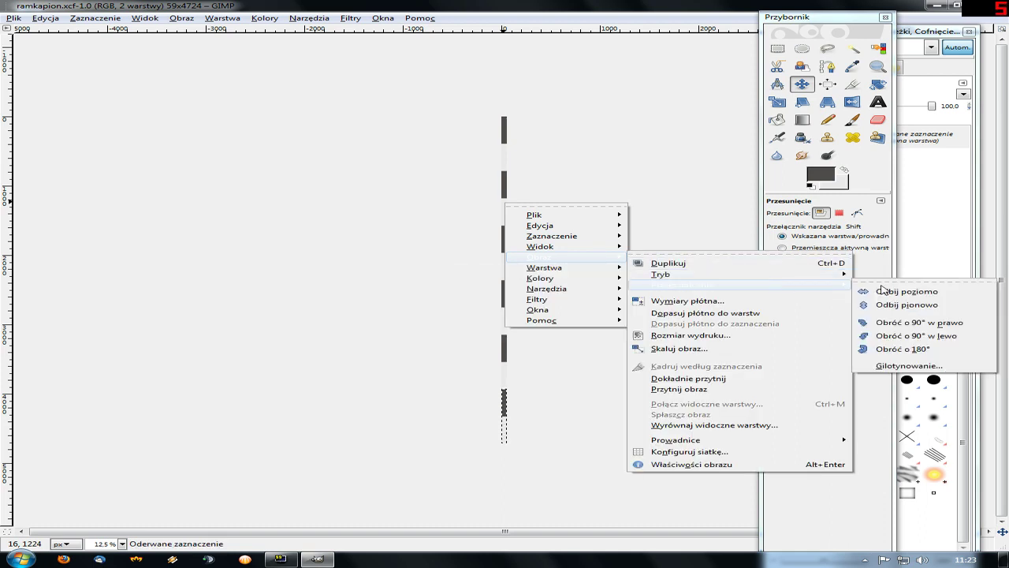
pyautogui.click(947, 341)
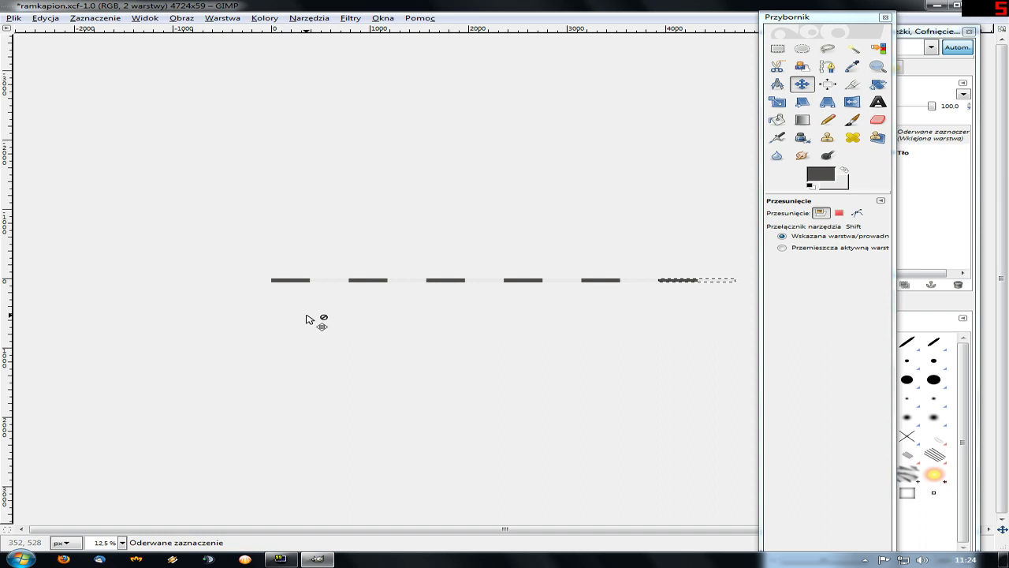
# Step: Save the horizontal dashed strip under the new name ramkapoziom.xcf
pyautogui.click(16, 18)
pyautogui.click(67, 124)
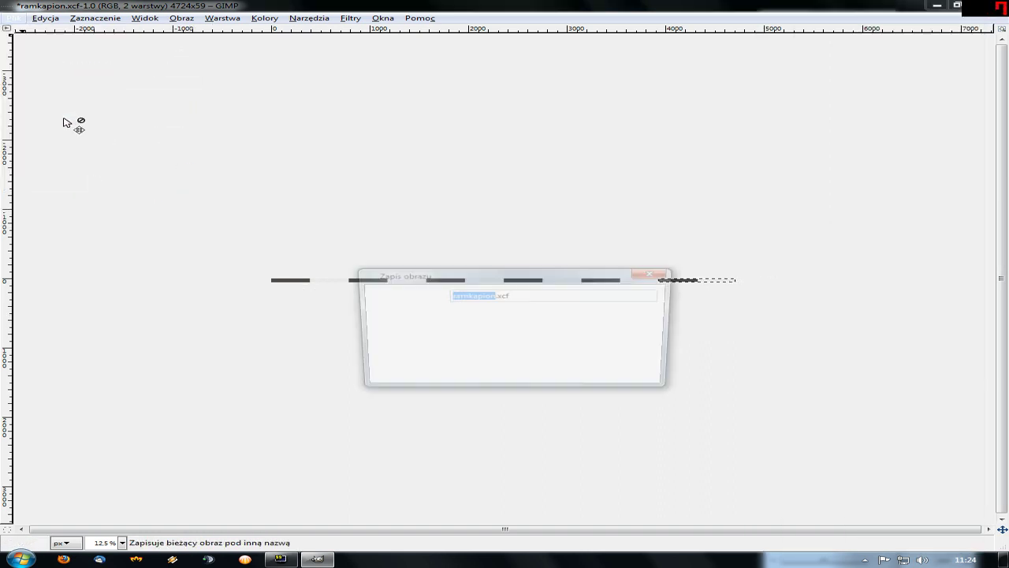
pyautogui.write('ramka')
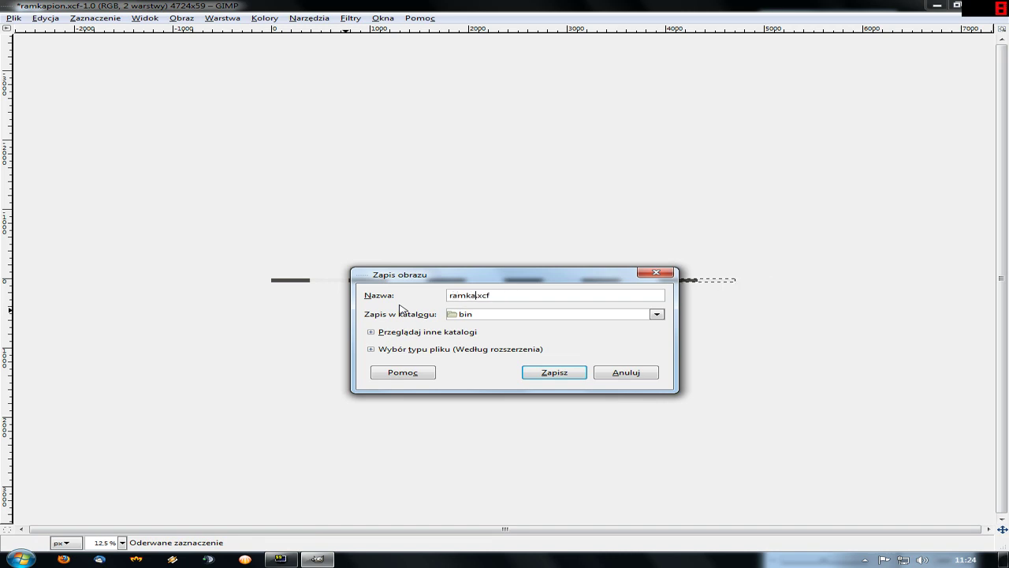
pyautogui.write('pozi')
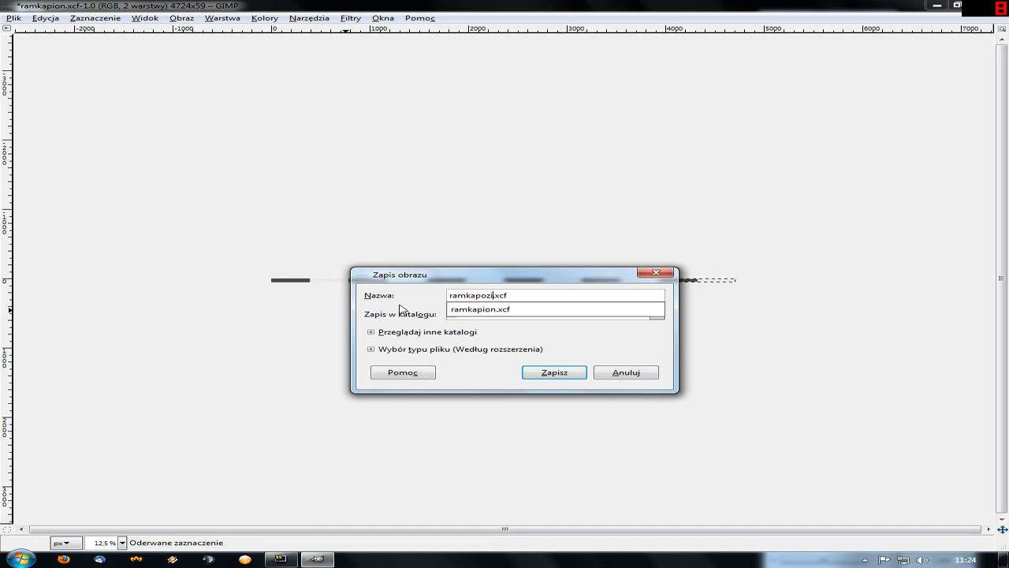
pyautogui.write('om')
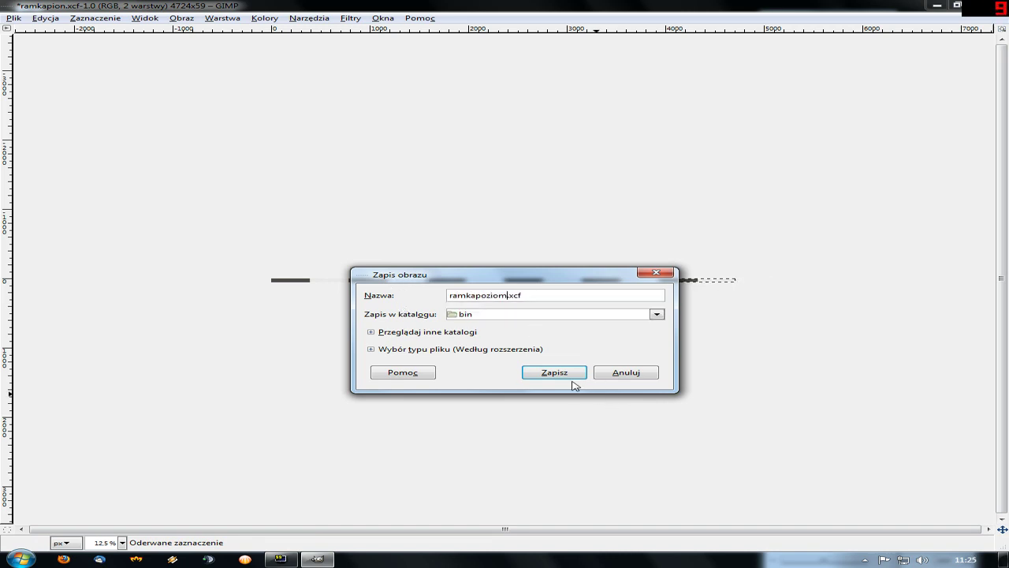
pyautogui.click(558, 374)
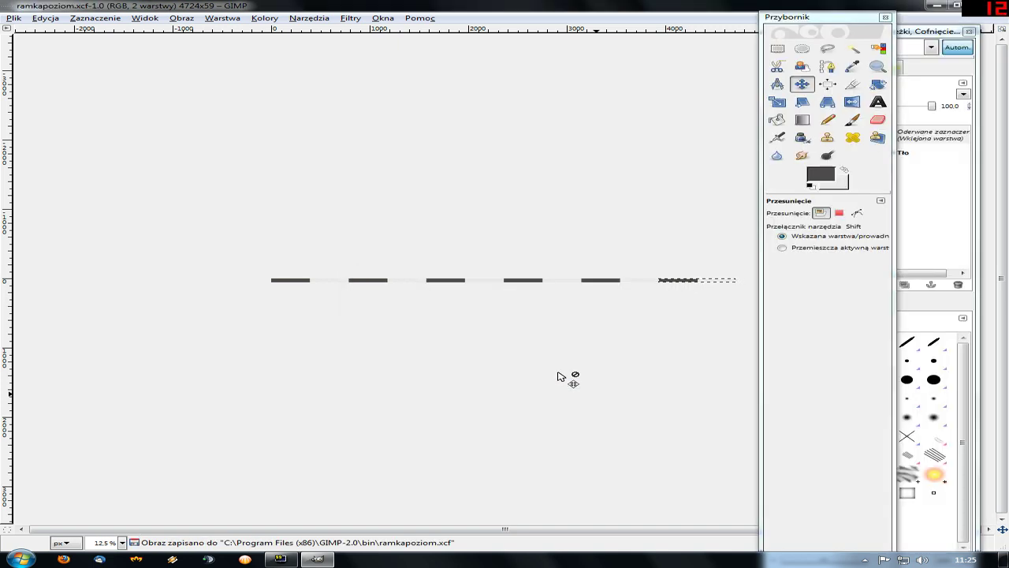